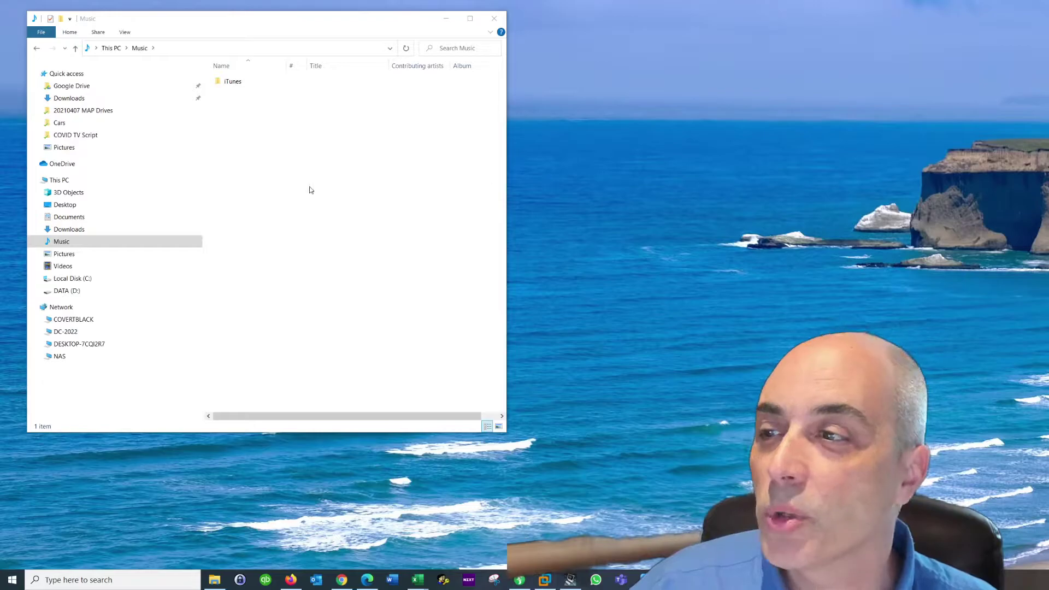
Map drive letter P: to \\nas\iso and return to This PC to see it listed
{"action": "right_click", "coordinate": [69, 184]}
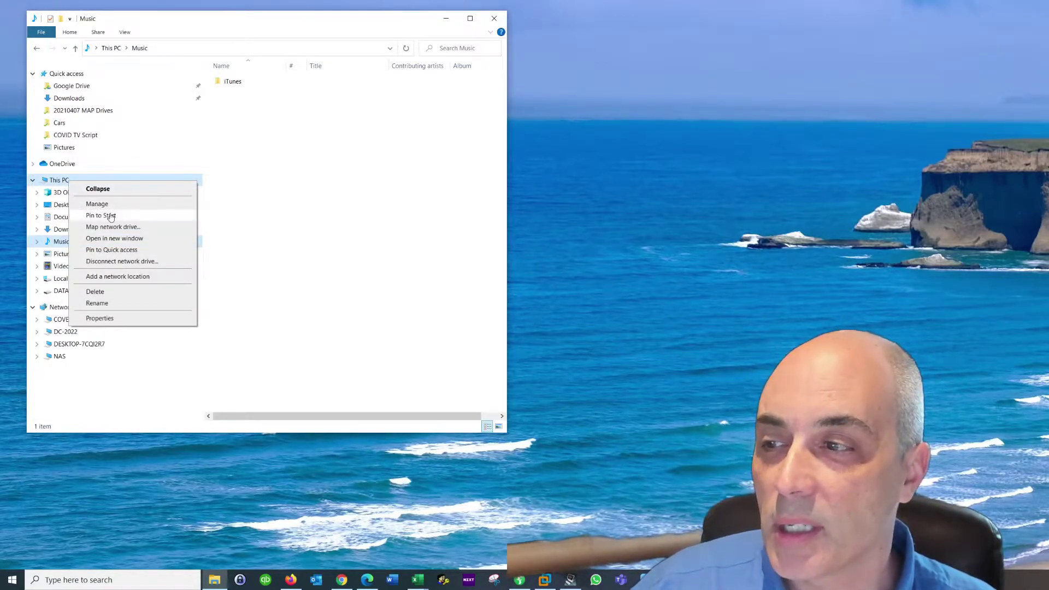
{"action": "left_click", "coordinate": [126, 227]}
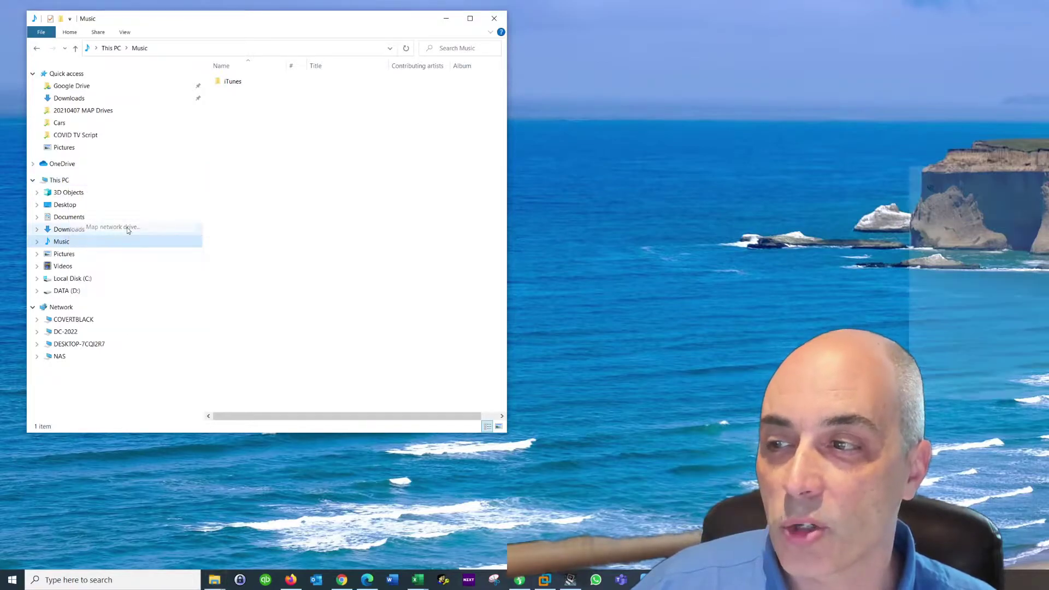
{"action": "left_click_drag", "start_coordinate": [1026, 171], "coordinate": [717, 94]}
{"action": "left_click", "coordinate": [722, 181]}
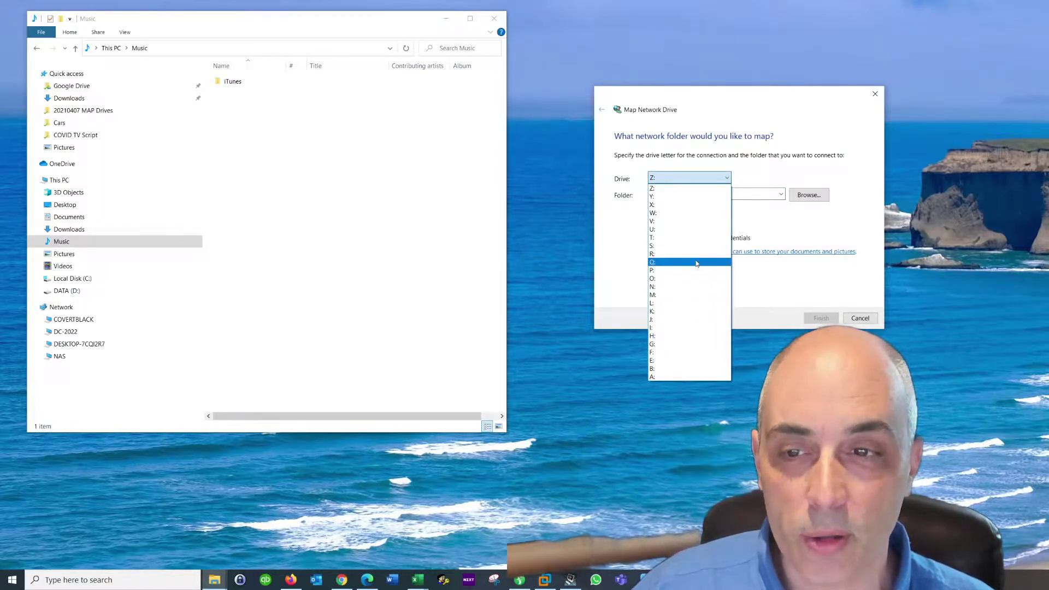
{"action": "left_click", "coordinate": [682, 270]}
{"action": "left_click", "coordinate": [681, 196]}
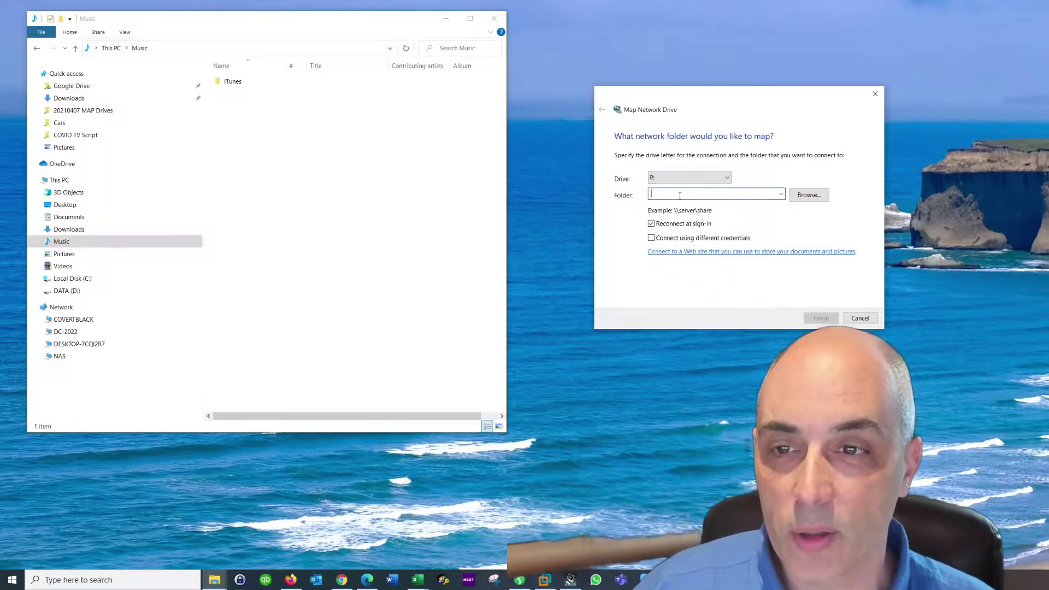
{"action": "type", "text": "\\\\"}
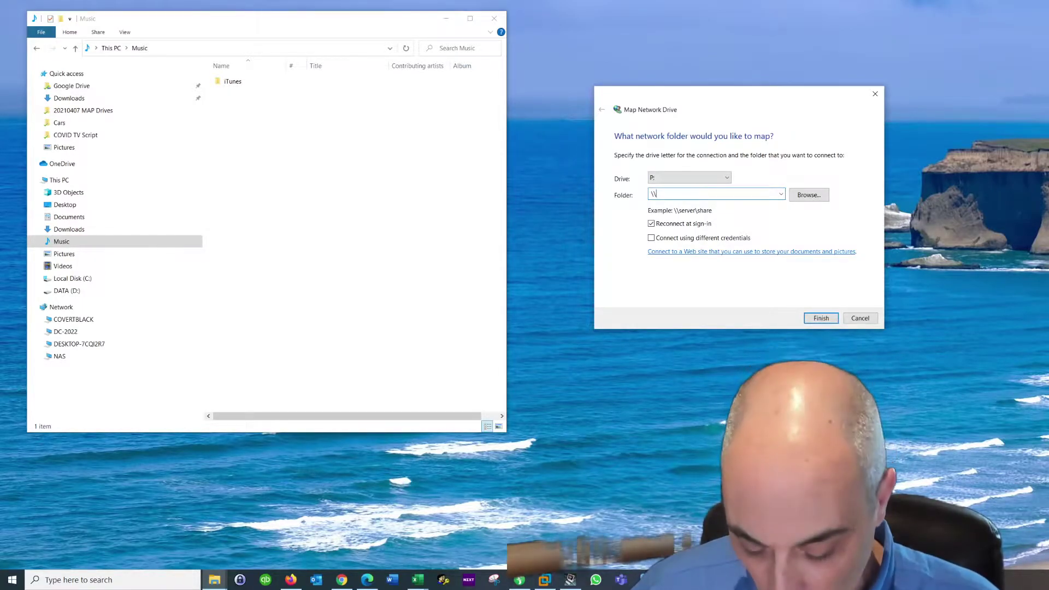
{"action": "type", "text": "nas"}
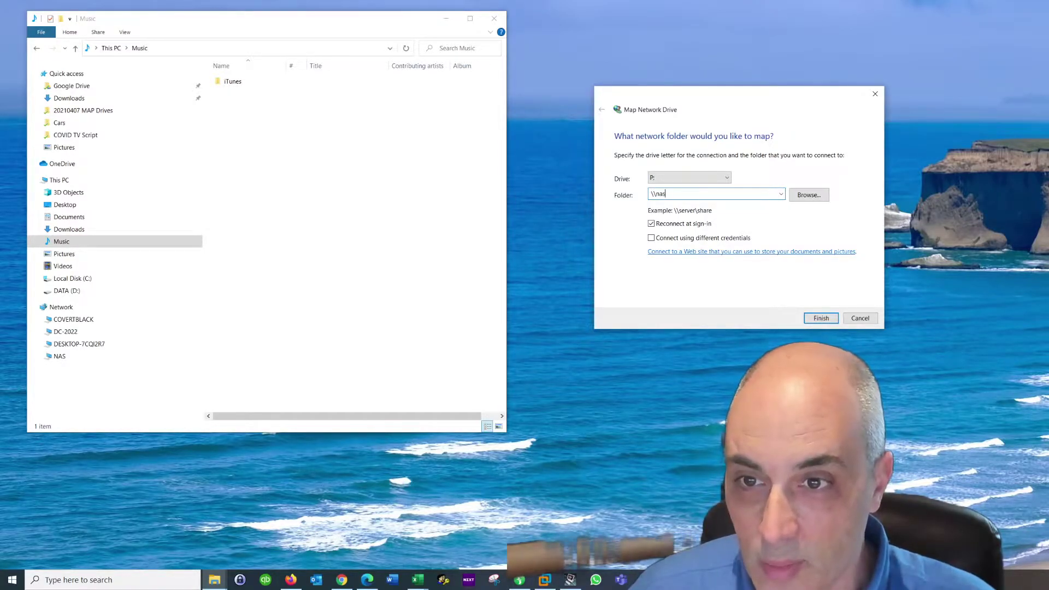
{"action": "type", "text": "\\"}
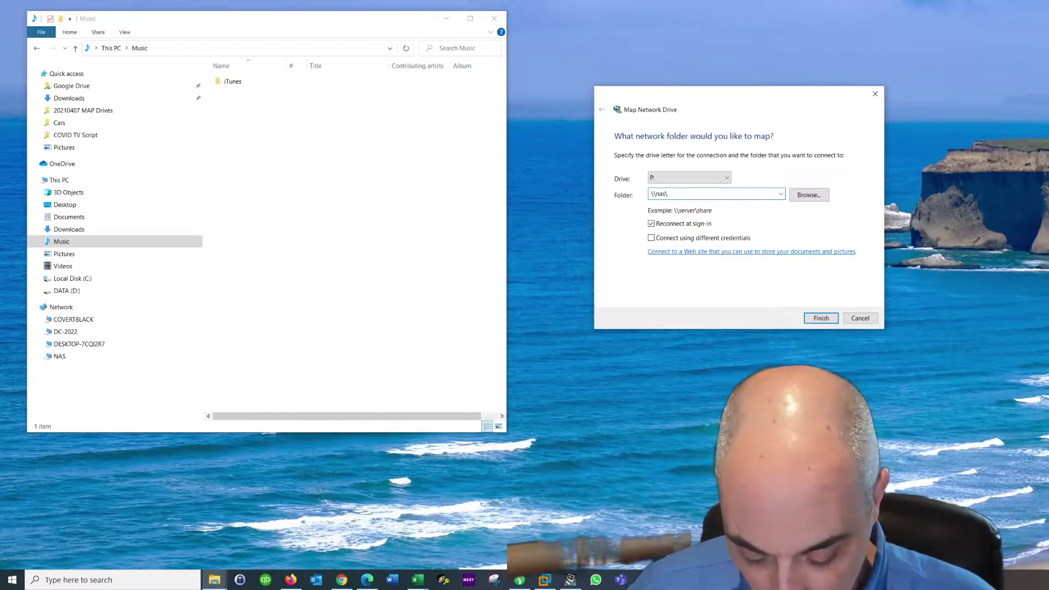
{"action": "type", "text": "public"}
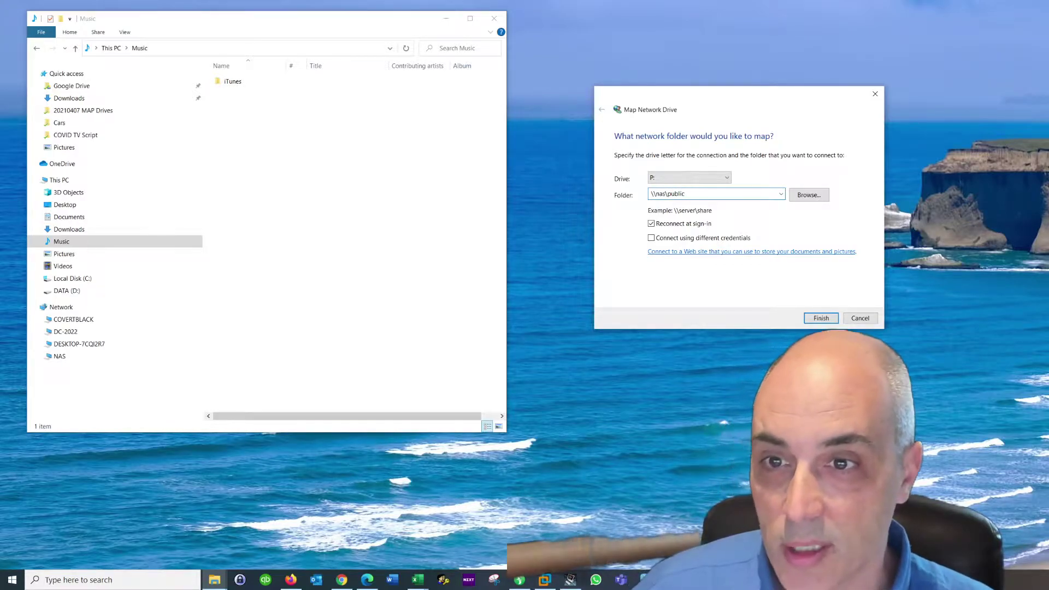
{"action": "double_click", "coordinate": [669, 194]}
{"action": "type", "text": "iso"}
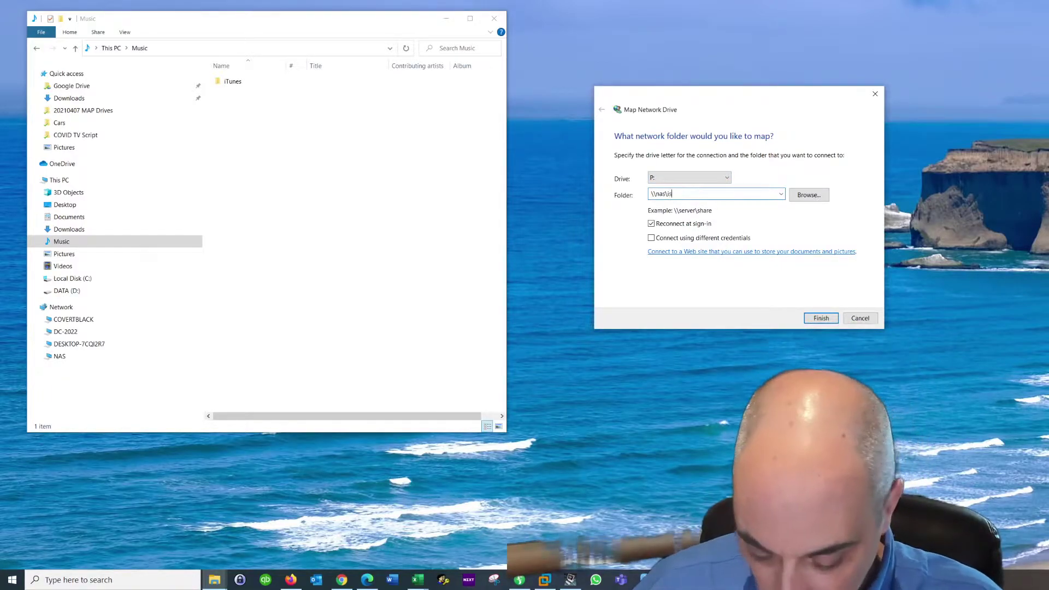
{"action": "left_click", "coordinate": [821, 318]}
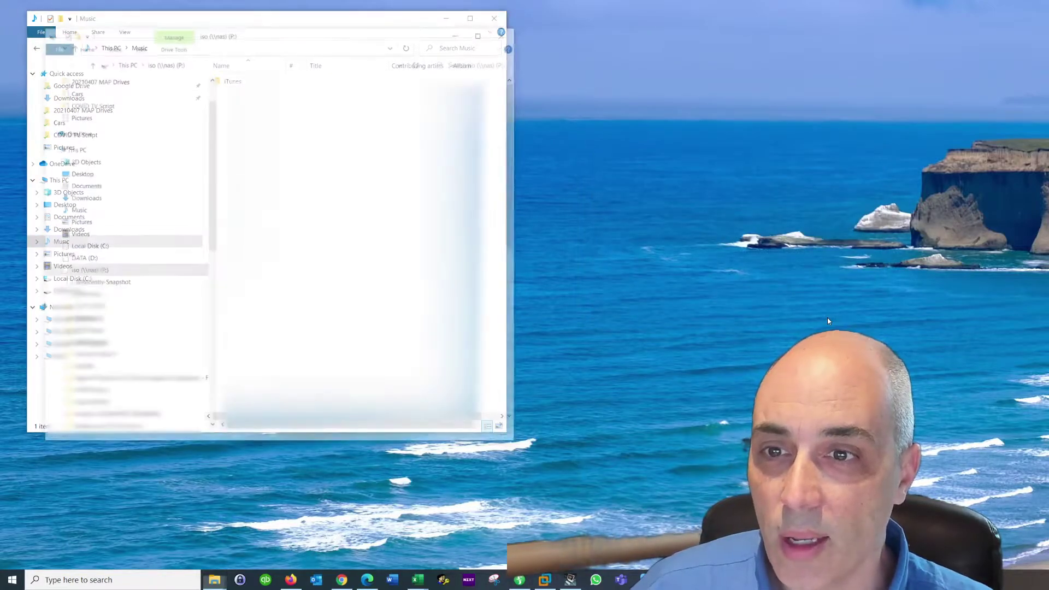
{"action": "left_click", "coordinate": [73, 193]}
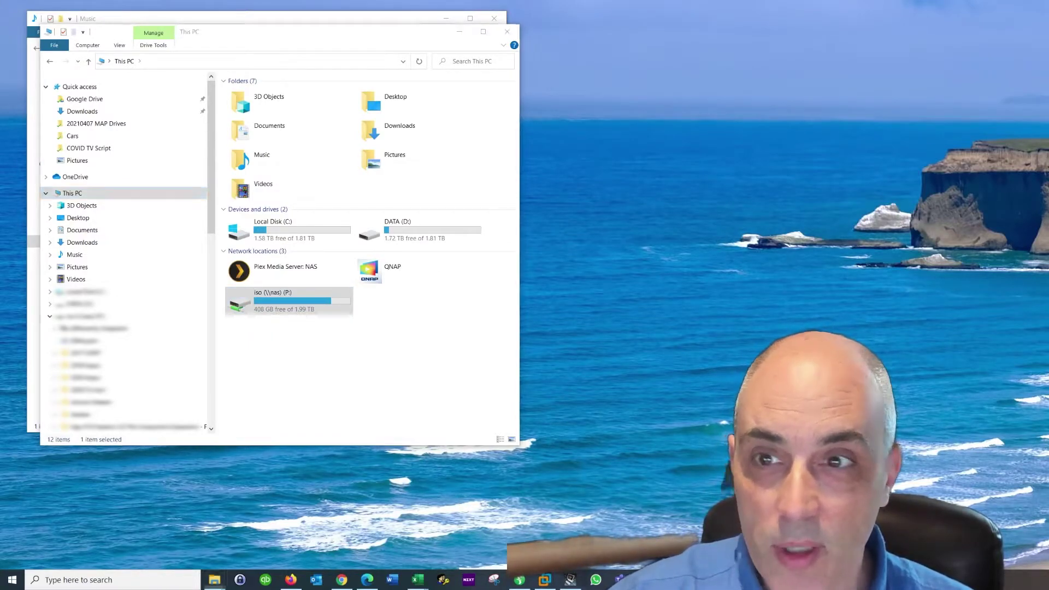
Place the 'local device name is already in use' error screenshot beside the drive list
{"action": "key", "text": "alt+Tab"}
{"action": "left_click_drag", "start_coordinate": [875, 48], "coordinate": [742, 33]}
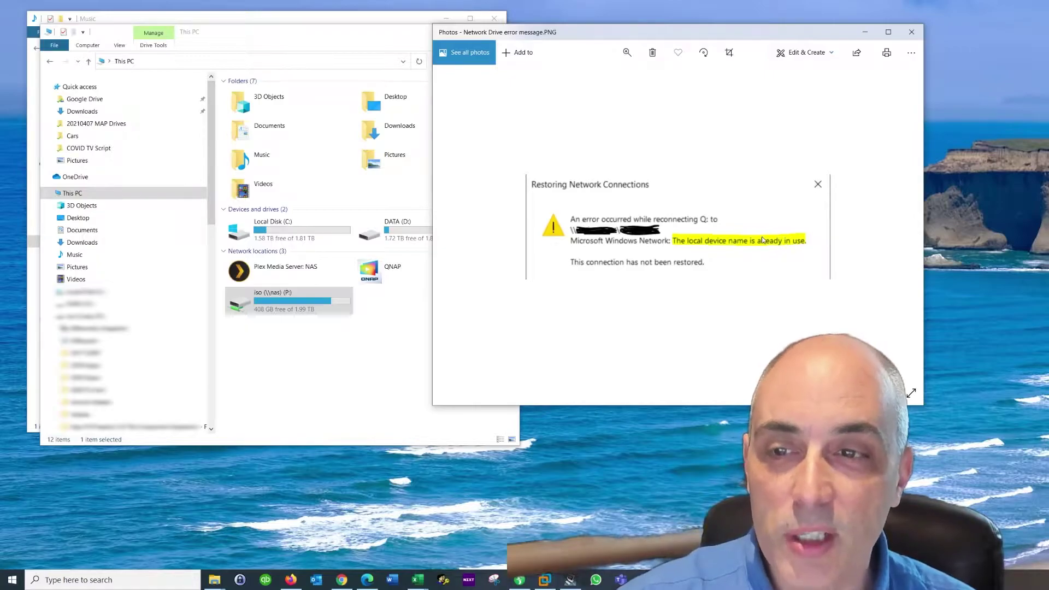
Disconnect the iso (P:) network drive, confirming despite the open-files warning
{"action": "right_click", "coordinate": [293, 303]}
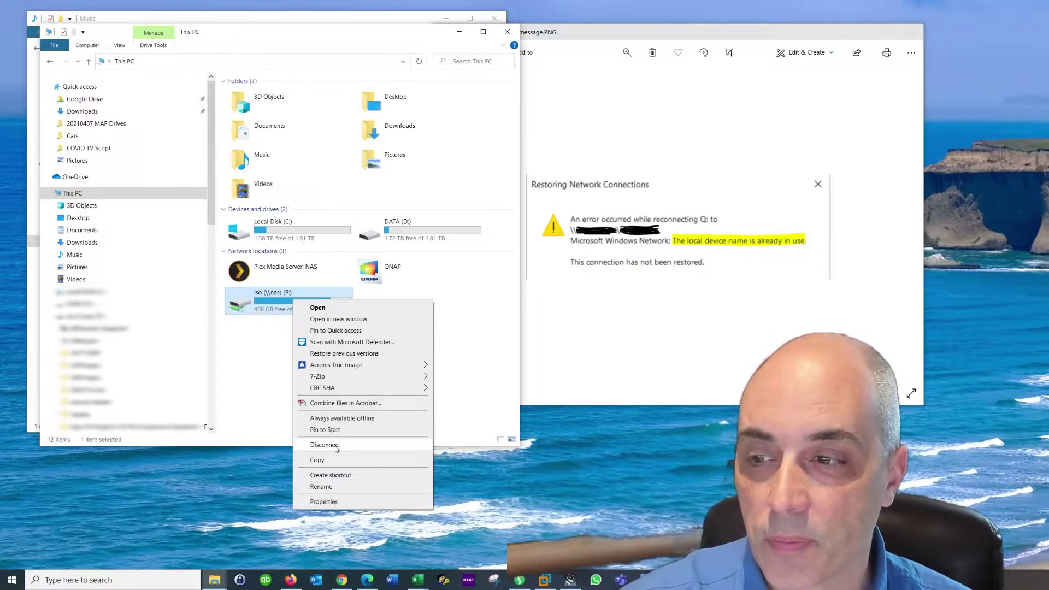
{"action": "left_click", "coordinate": [325, 445]}
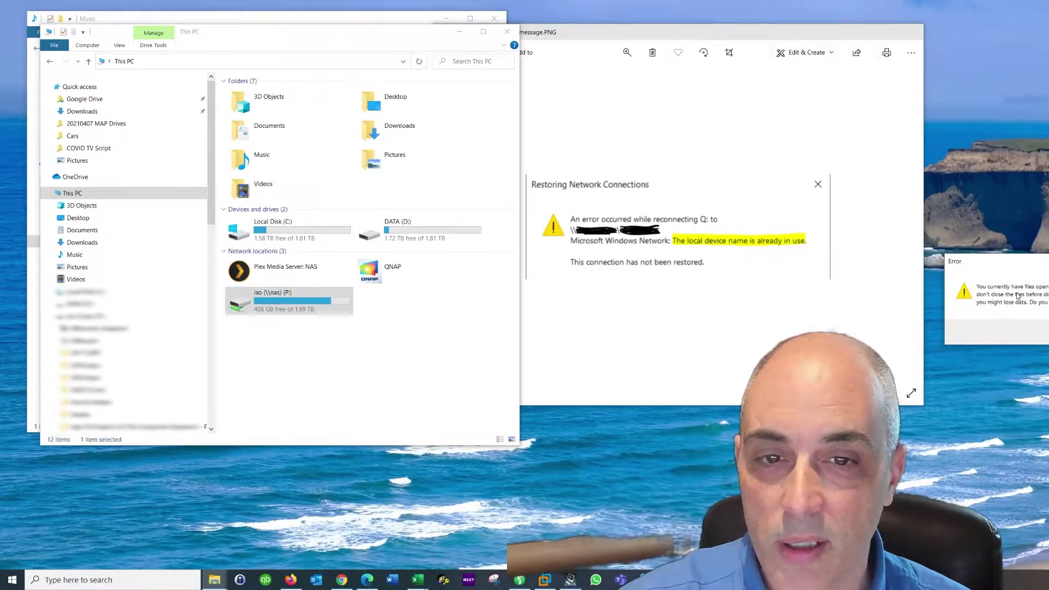
{"action": "left_click_drag", "start_coordinate": [1011, 261], "coordinate": [806, 138]}
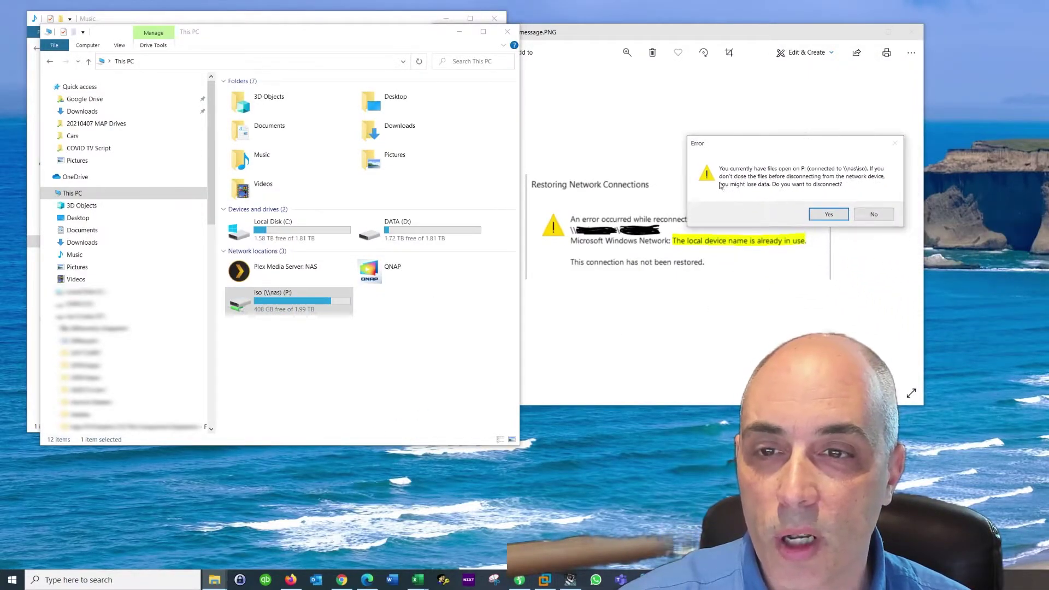
{"action": "left_click", "coordinate": [829, 215]}
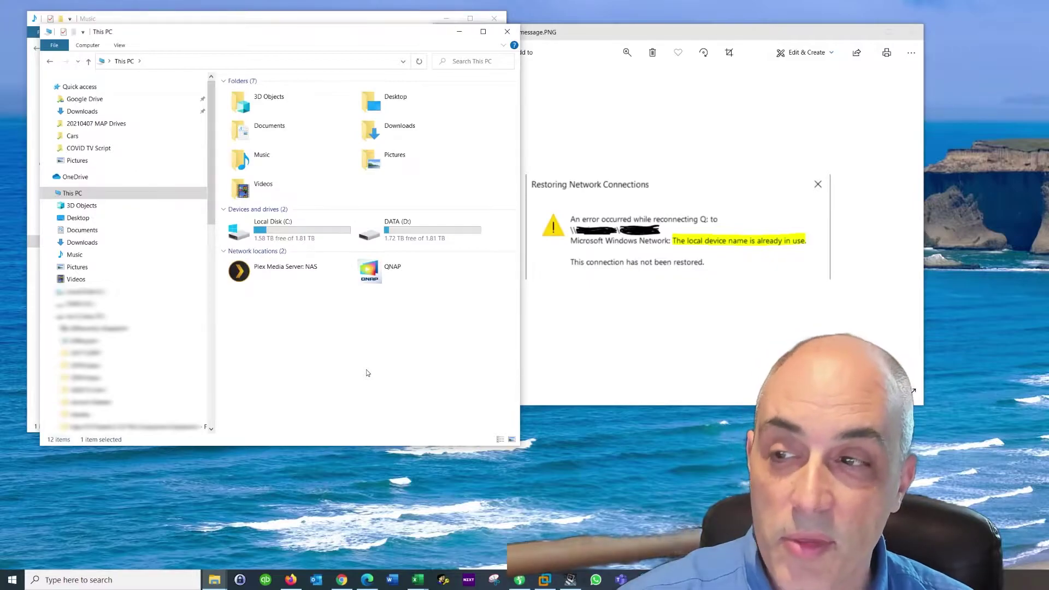
Launch Windows PowerShell as administrator and position it to the right of the drive list
{"action": "left_click", "coordinate": [144, 580]}
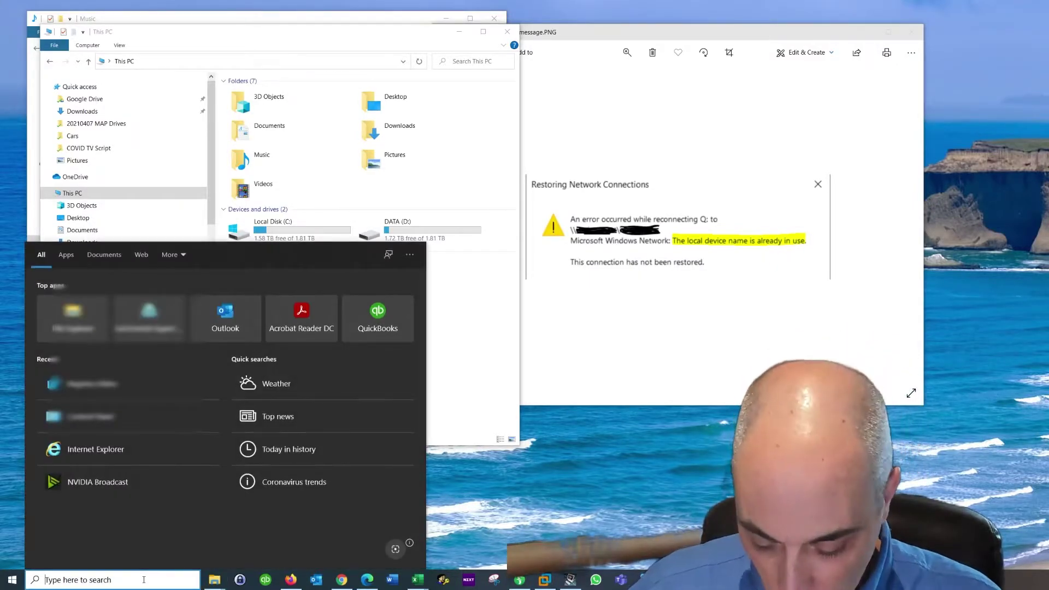
{"action": "type", "text": "power"}
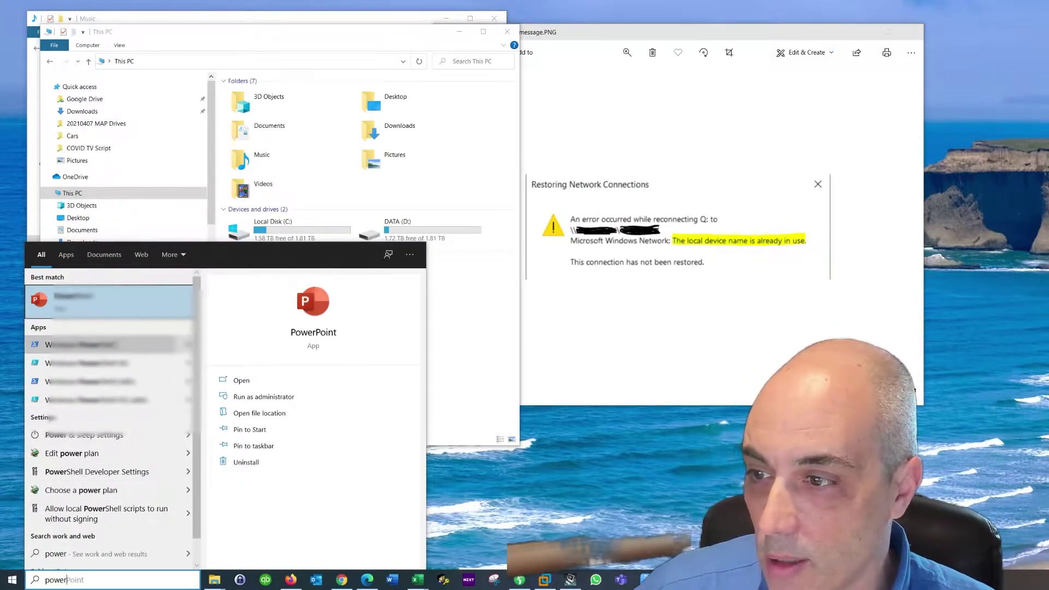
{"action": "key", "text": "Down"}
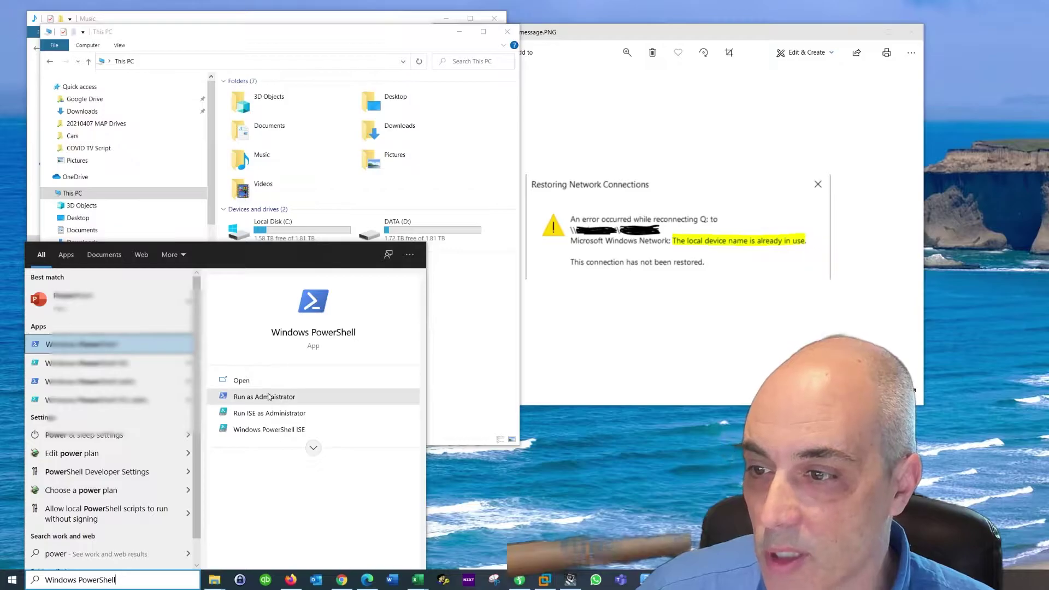
{"action": "left_click", "coordinate": [268, 397]}
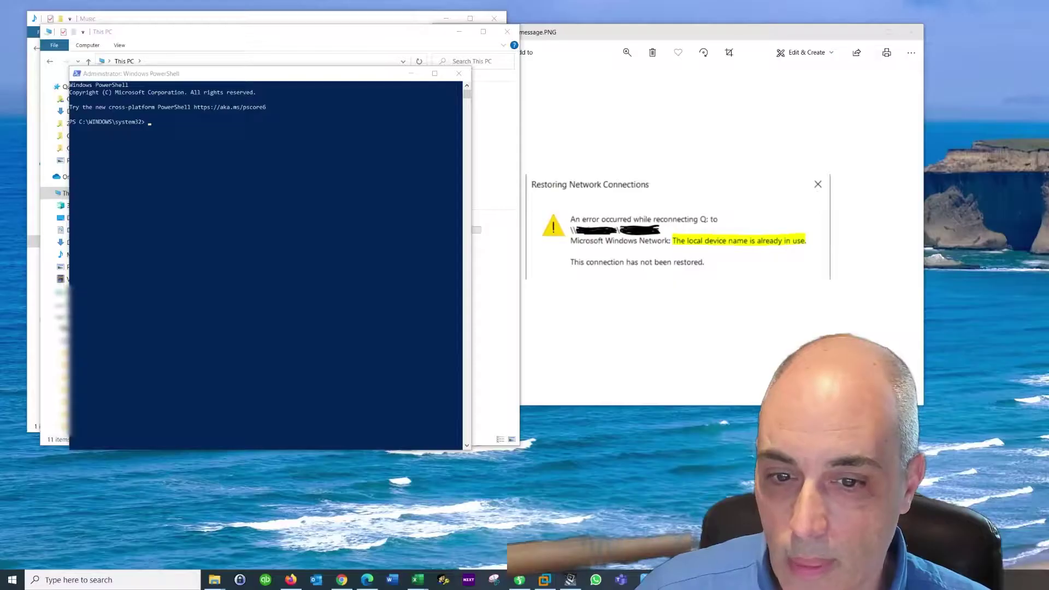
{"action": "left_click_drag", "start_coordinate": [306, 76], "coordinate": [704, 61]}
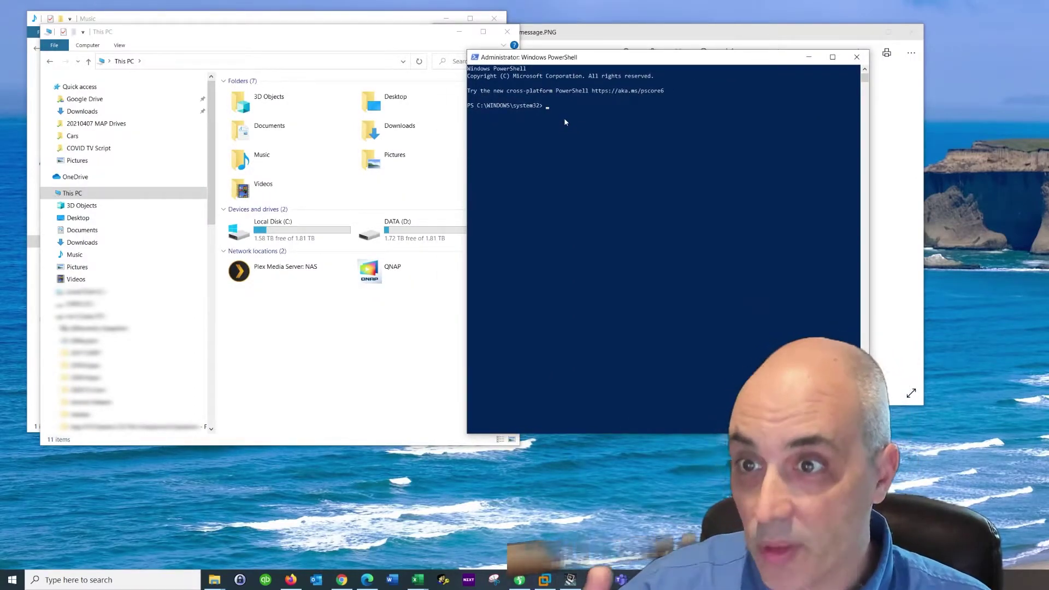
{"action": "left_click_drag", "start_coordinate": [654, 57], "coordinate": [683, 33]}
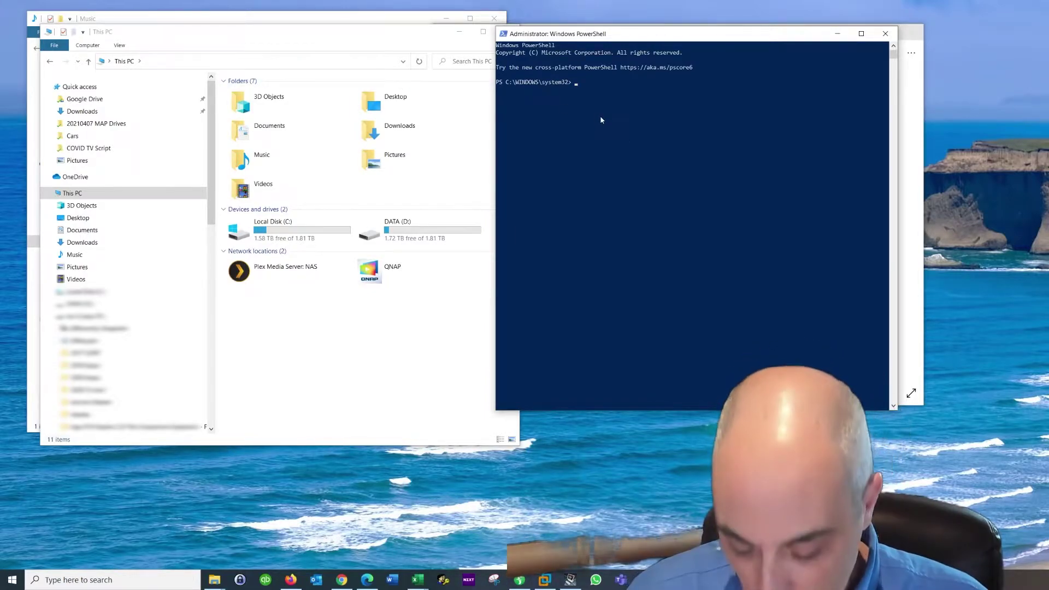
Stop the Computer Browser service with net stop "Computer Browser"
{"action": "type", "text": "net start"}
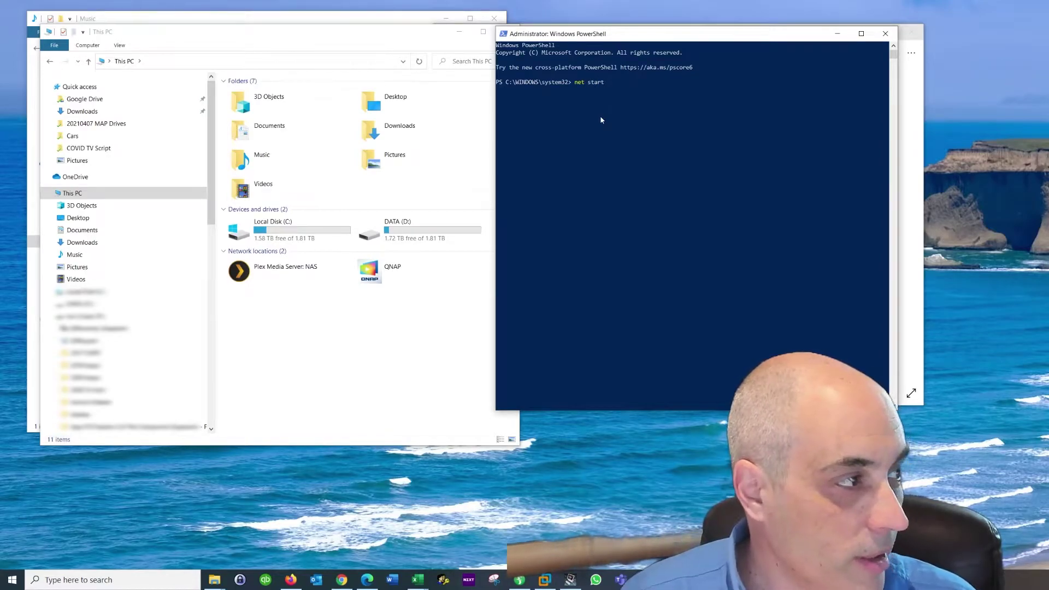
{"action": "key", "text": "BackSpace"}
{"action": "key", "text": "BackSpace"}
{"action": "key", "text": "BackSpace"}
{"action": "type", "text": "op "}
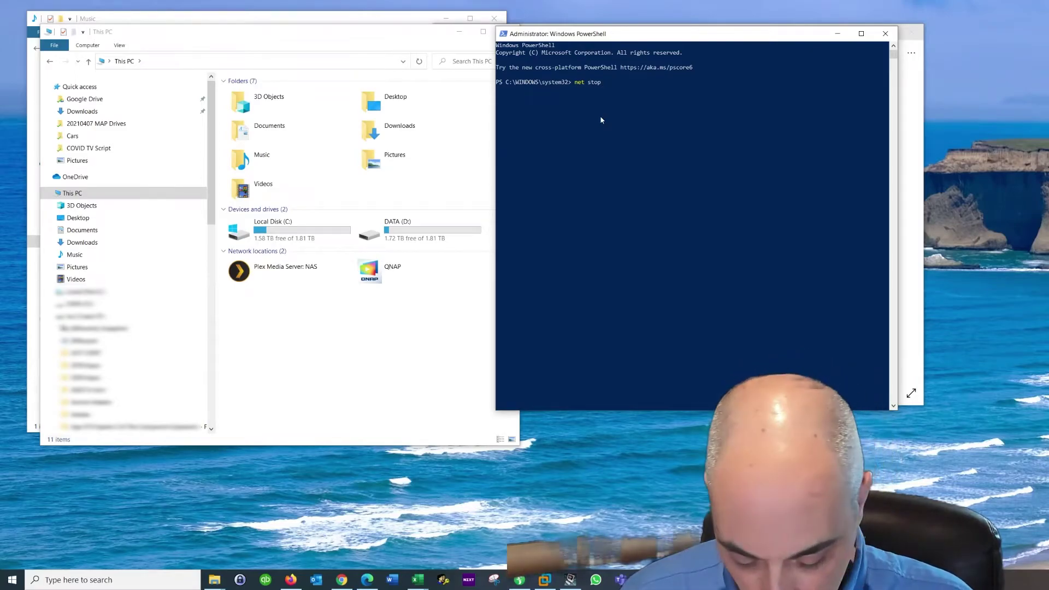
{"action": "type", "text": "\"Computer"}
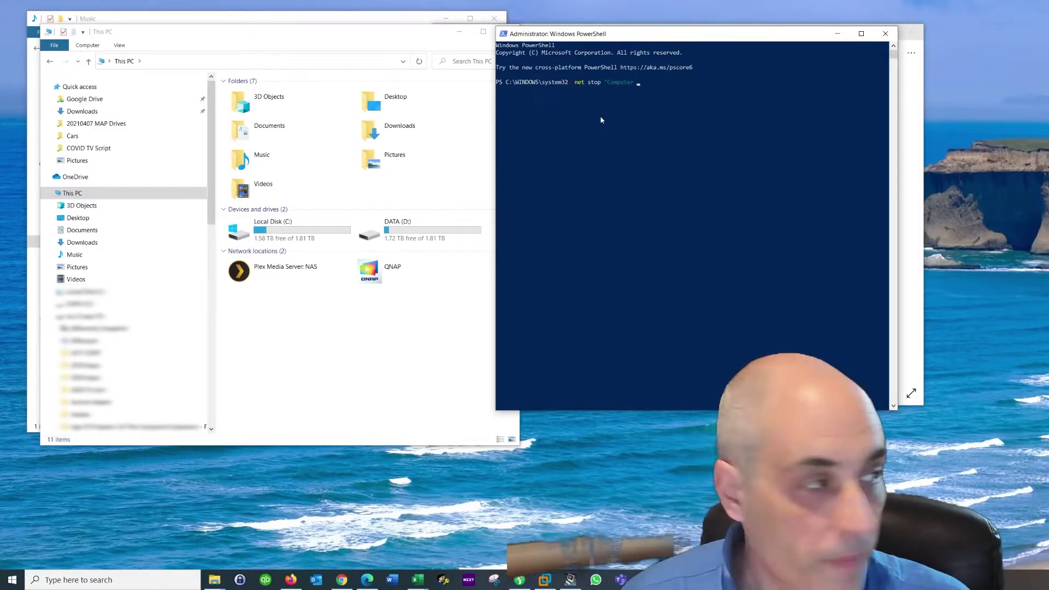
{"action": "type", "text": " Brow"}
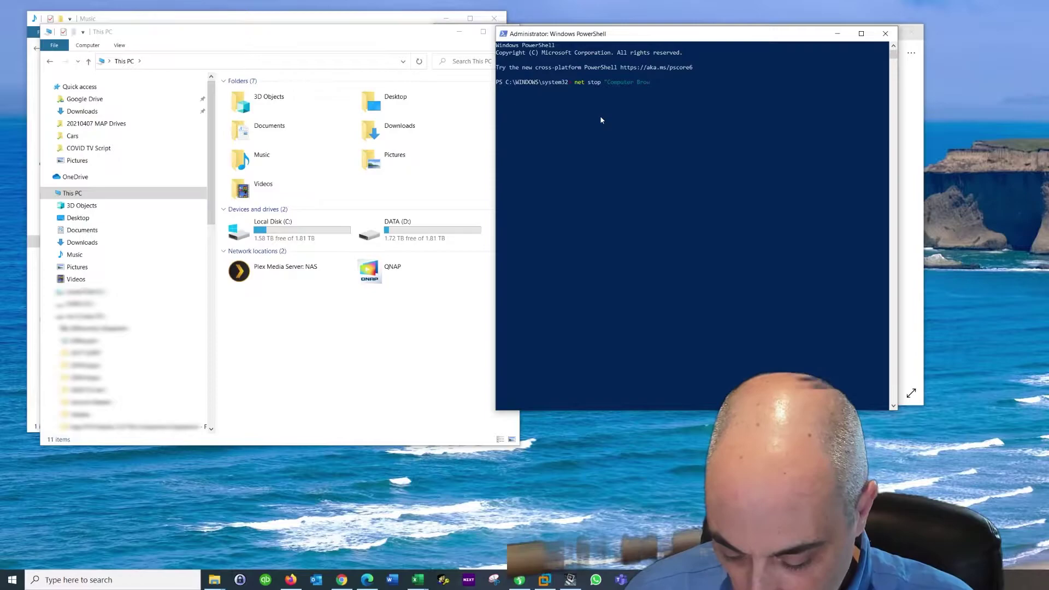
{"action": "type", "text": "ser\""}
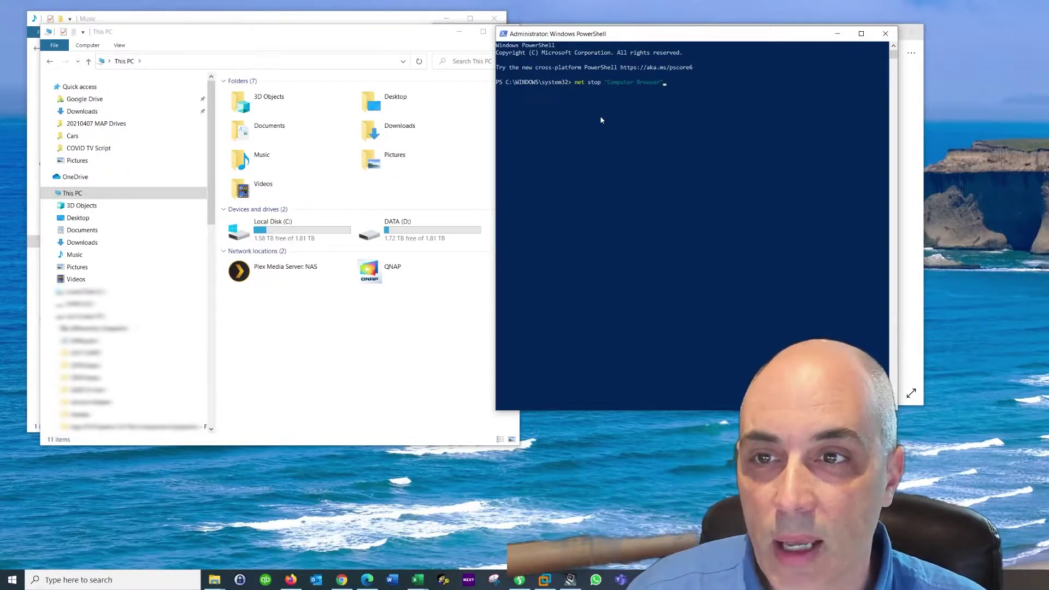
{"action": "key", "text": "Return"}
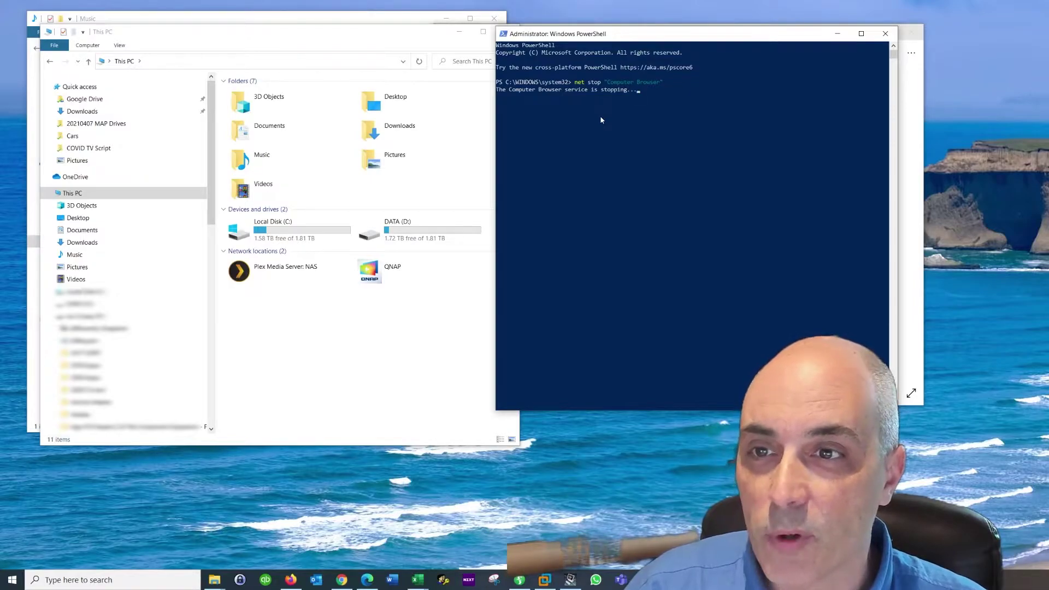
Start the Computer Browser service again with net start "Computer Browser"
{"action": "key", "text": "Up"}
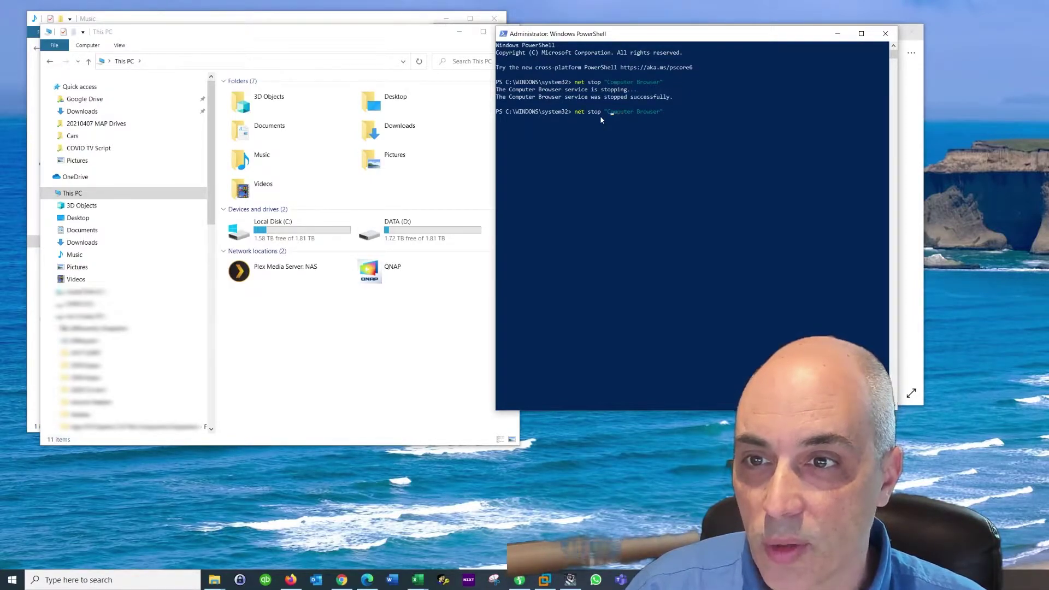
{"action": "key", "text": "BackSpace"}
{"action": "key", "text": "BackSpace"}
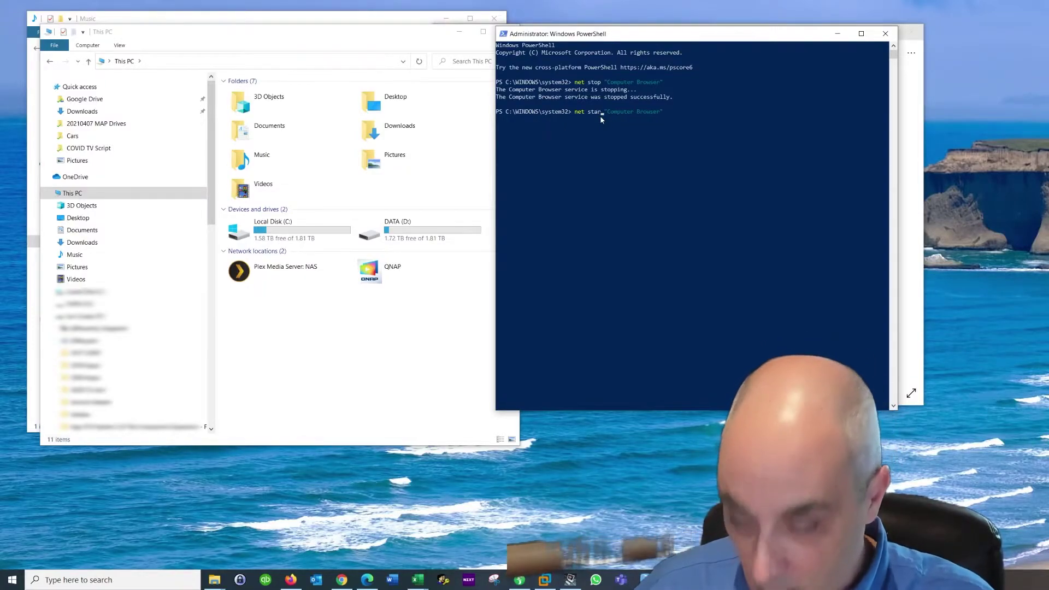
{"action": "type", "text": "art"}
{"action": "key", "text": "Return"}
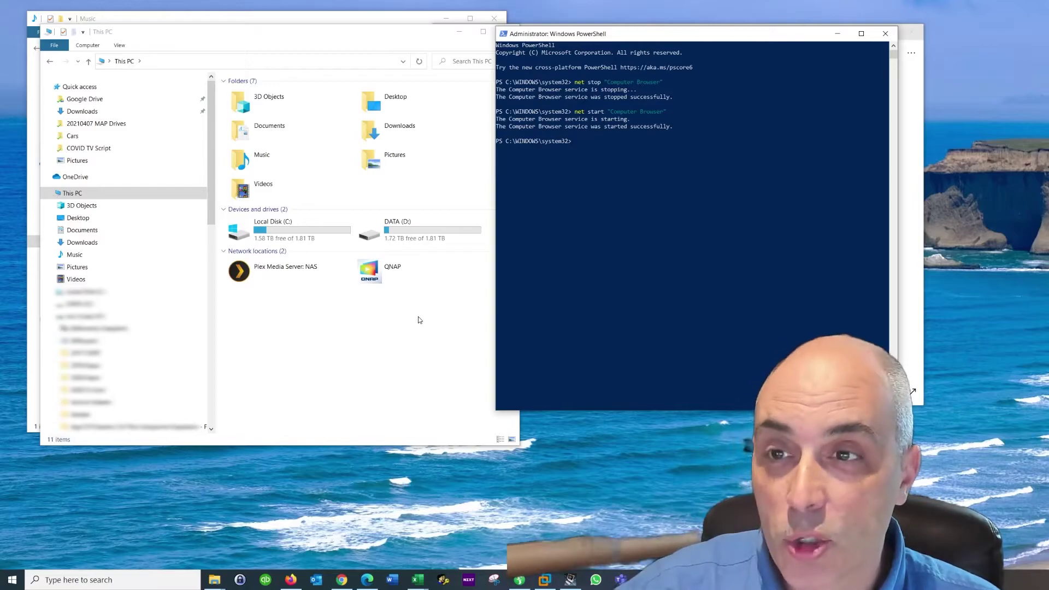
Navigate Registry Editor to HKEY_LOCAL_MACHINE\SYSTEM\CurrentControlSet\Control\Session Manager
{"action": "left_click", "coordinate": [837, 34]}
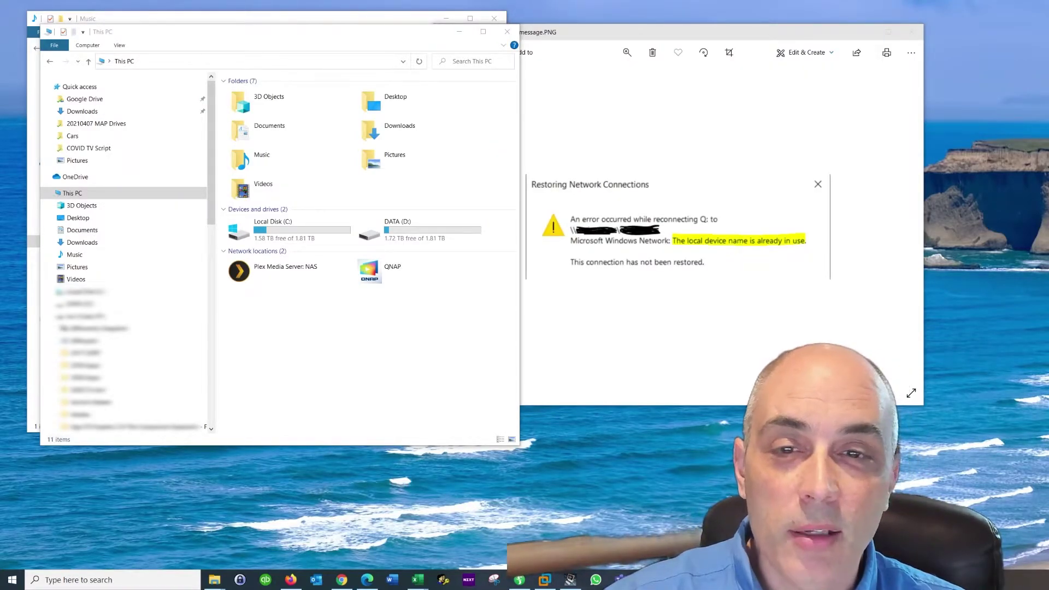
{"action": "left_click_drag", "start_coordinate": [1048, 185], "coordinate": [873, 93]}
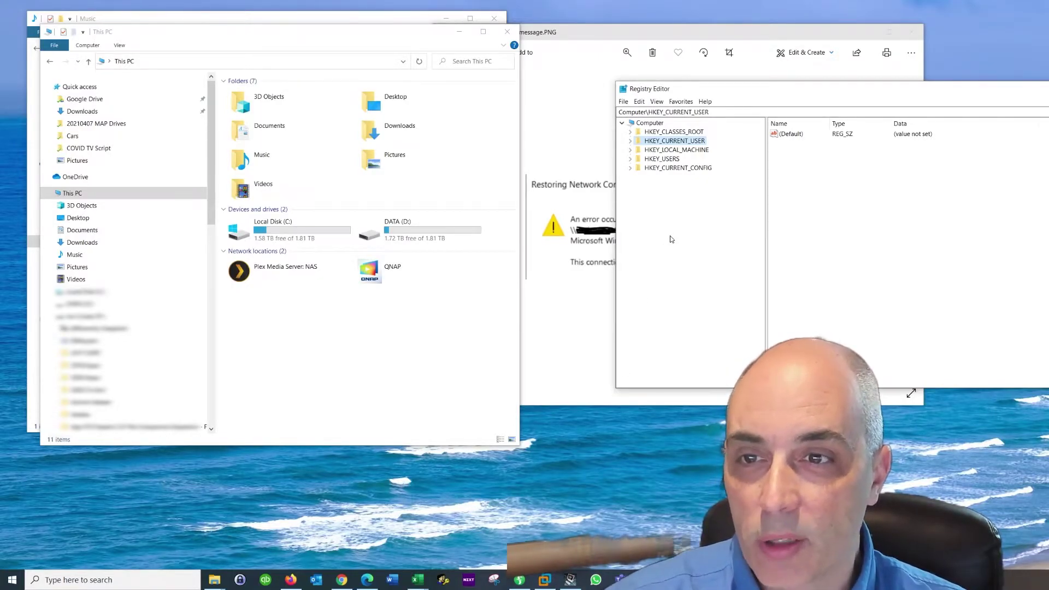
{"action": "left_click", "coordinate": [630, 151]}
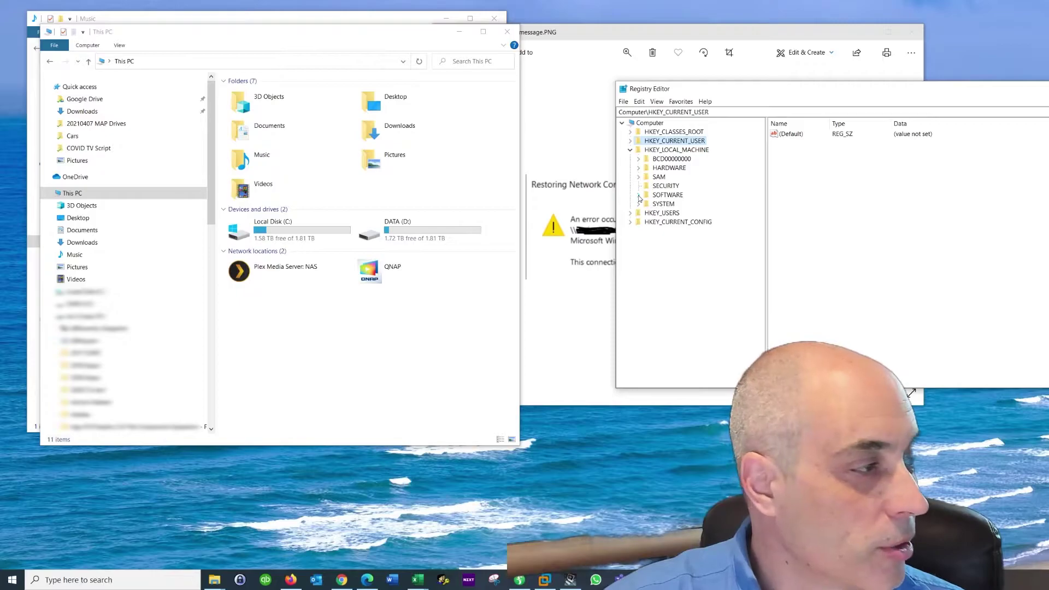
{"action": "left_click", "coordinate": [638, 204]}
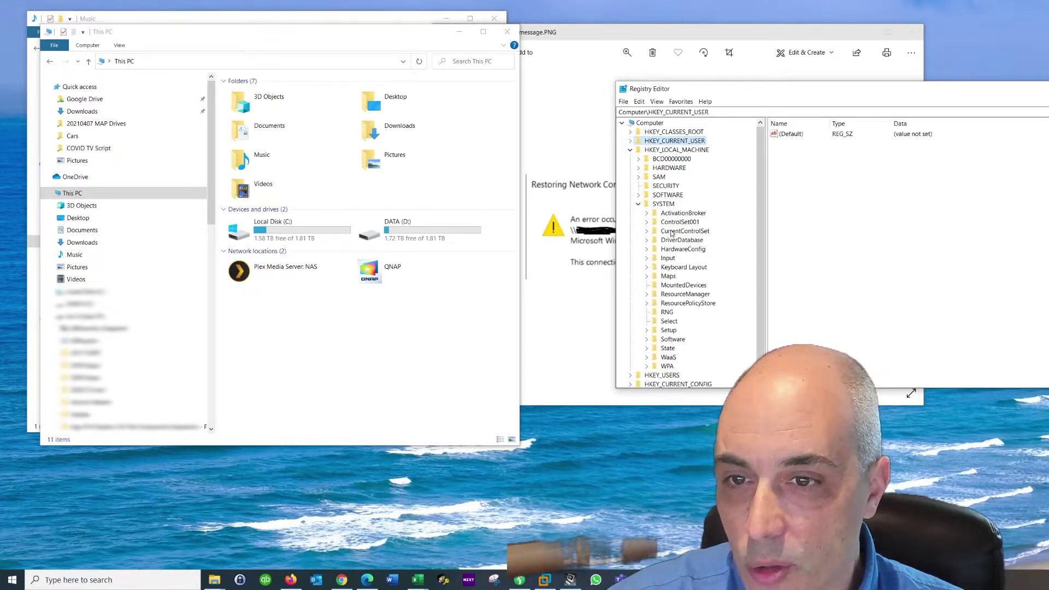
{"action": "left_click", "coordinate": [647, 231]}
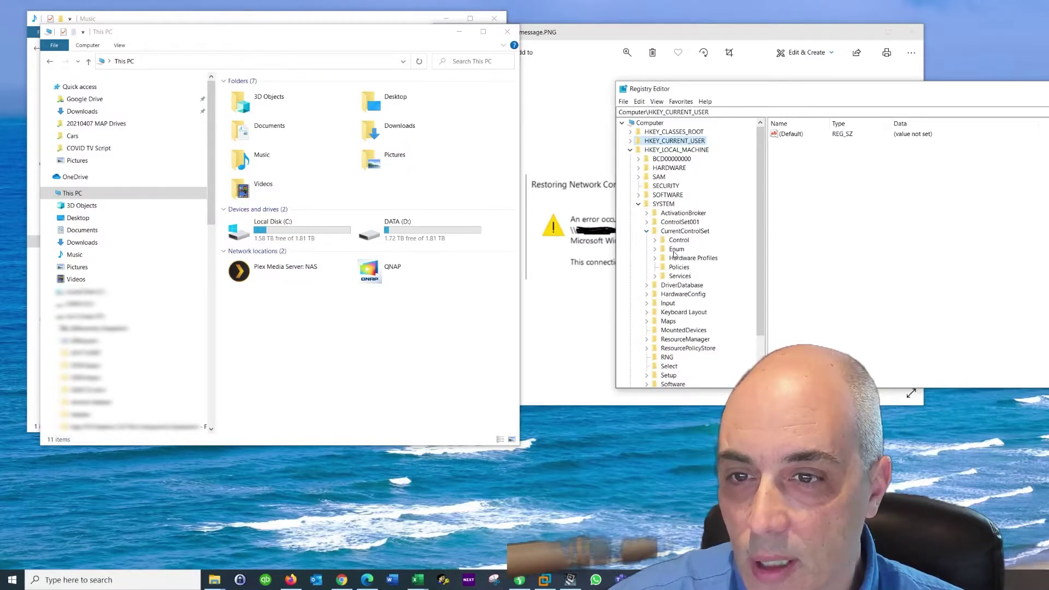
{"action": "left_click", "coordinate": [655, 240]}
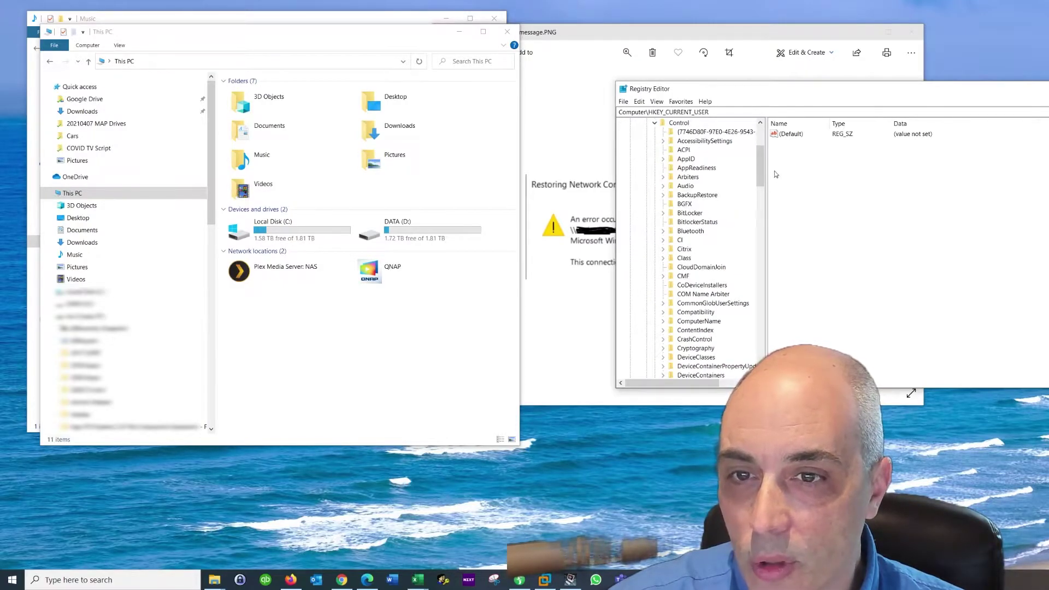
{"action": "left_click_drag", "start_coordinate": [763, 167], "coordinate": [757, 289]}
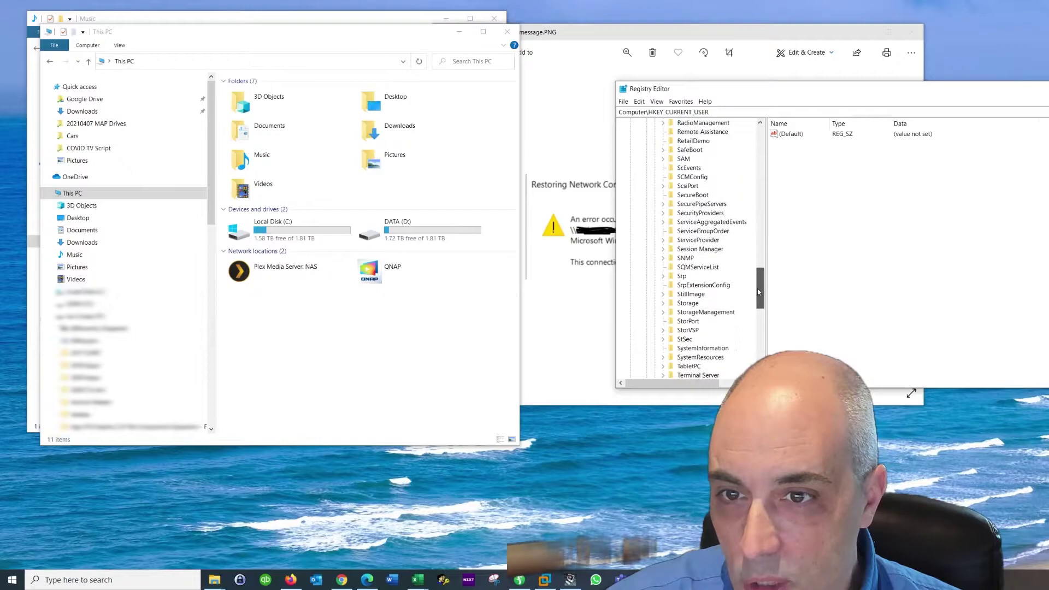
{"action": "left_click", "coordinate": [687, 250]}
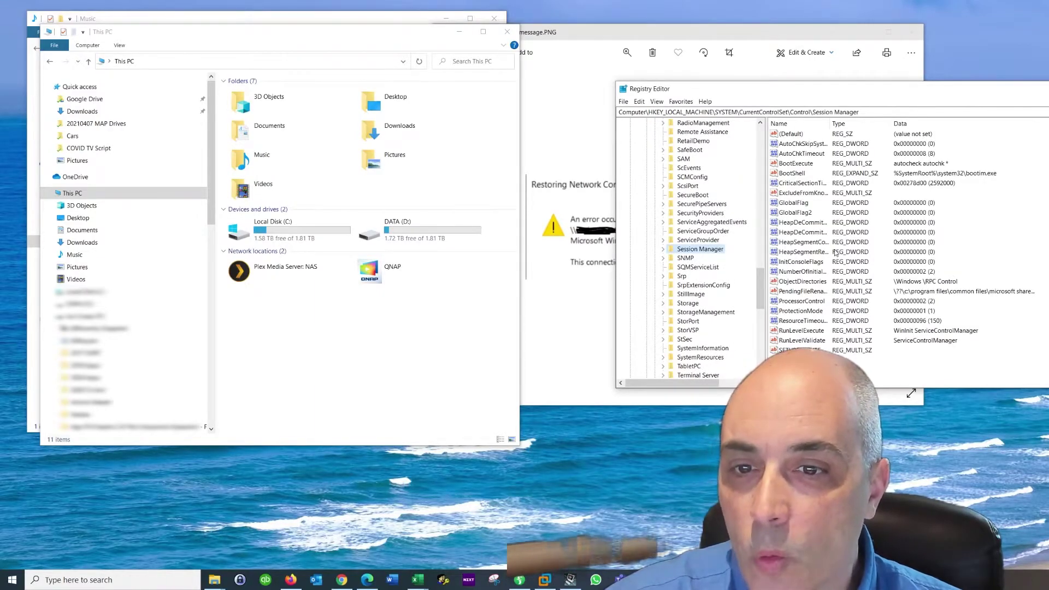
Confirm ProtectionMode's value is 1 without changing it, then close Registry Editor and start a search
{"action": "left_click", "coordinate": [813, 311]}
{"action": "double_click", "coordinate": [813, 311]}
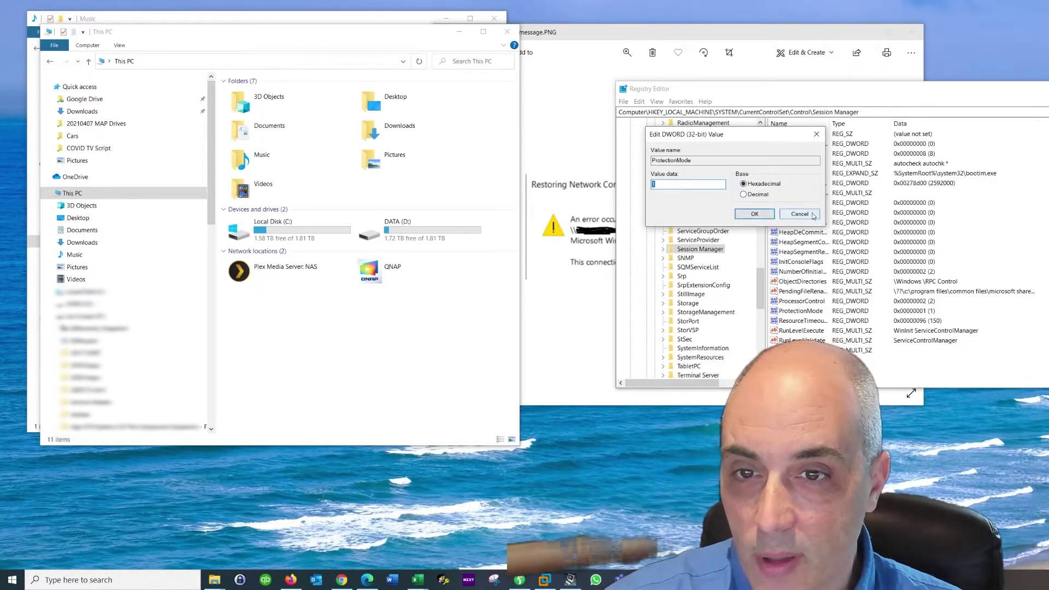
{"action": "left_click", "coordinate": [812, 216]}
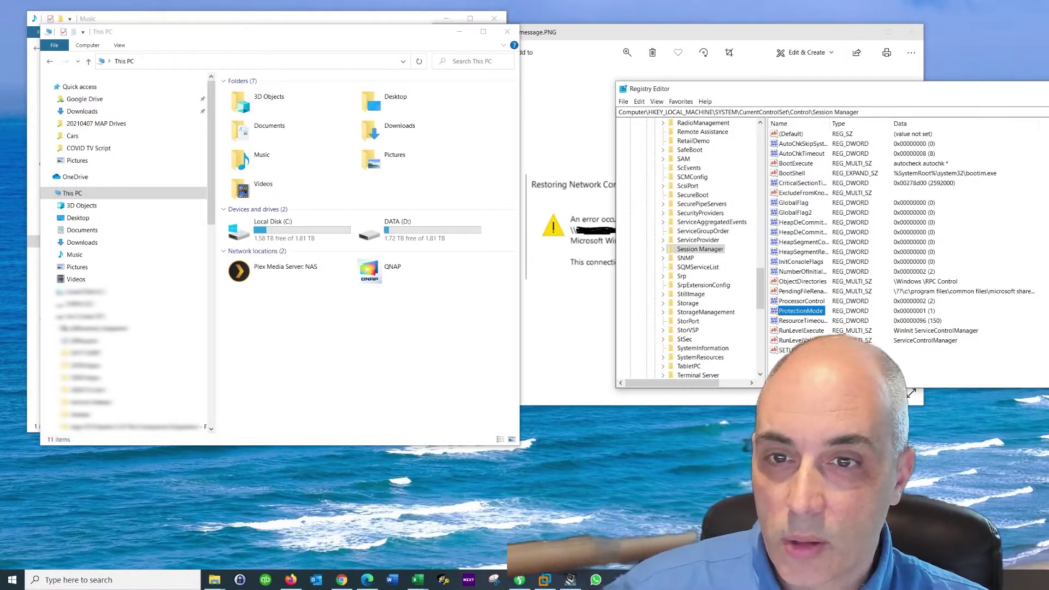
{"action": "key", "text": "alt+F4"}
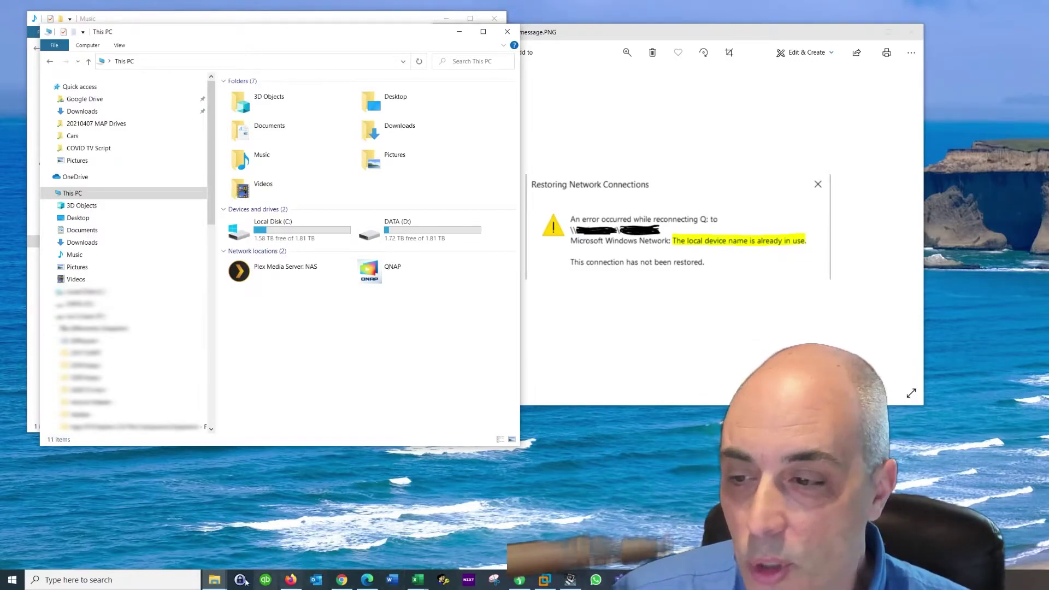
{"action": "left_click", "coordinate": [167, 581]}
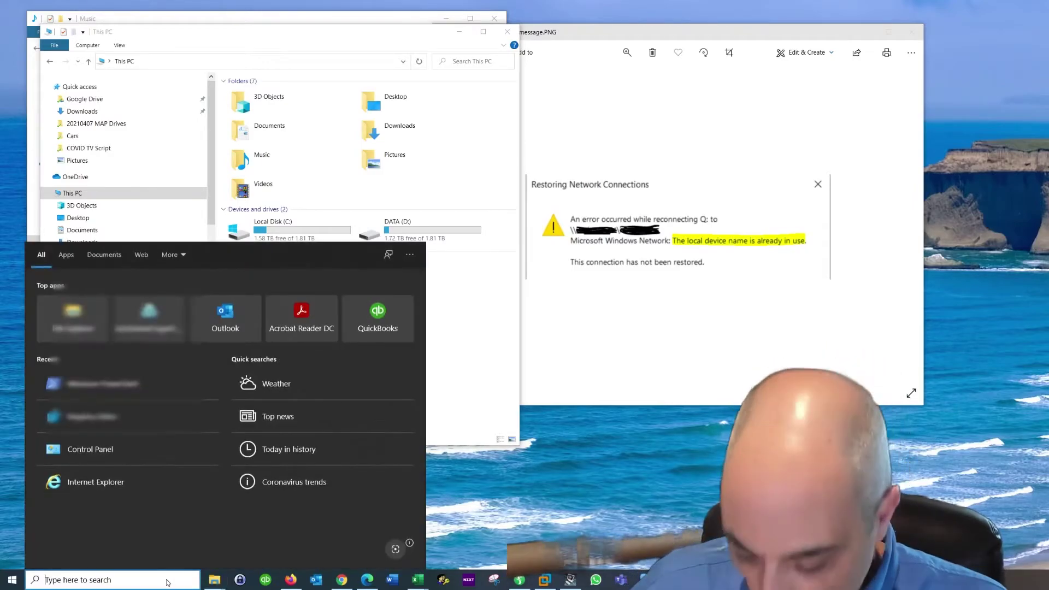
Search 'firewall' to open Windows Security's firewall settings and move the window to the right
{"action": "type", "text": "firew"}
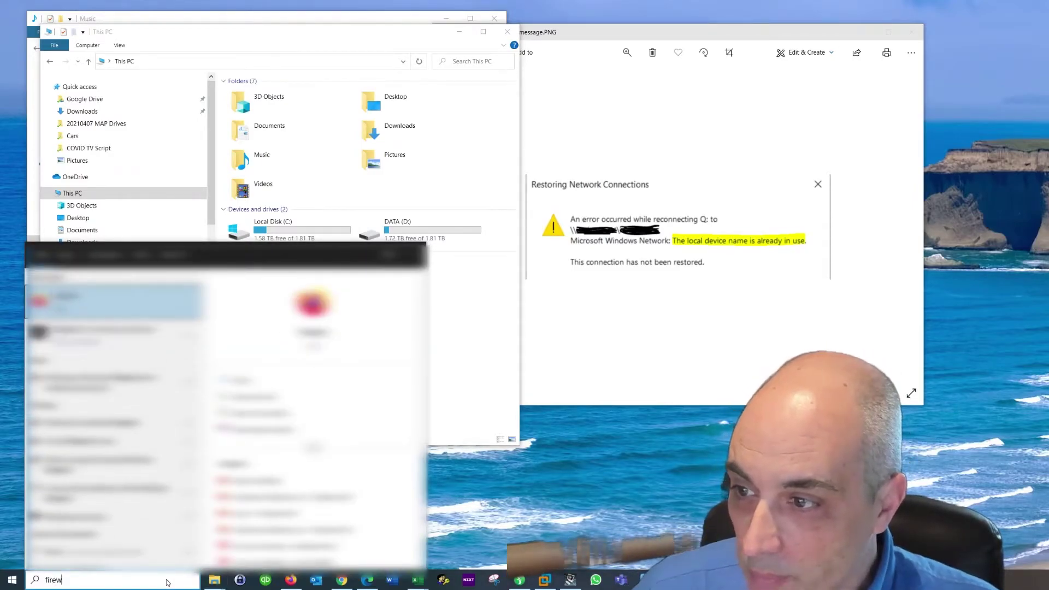
{"action": "type", "text": "all"}
{"action": "key", "text": "Return"}
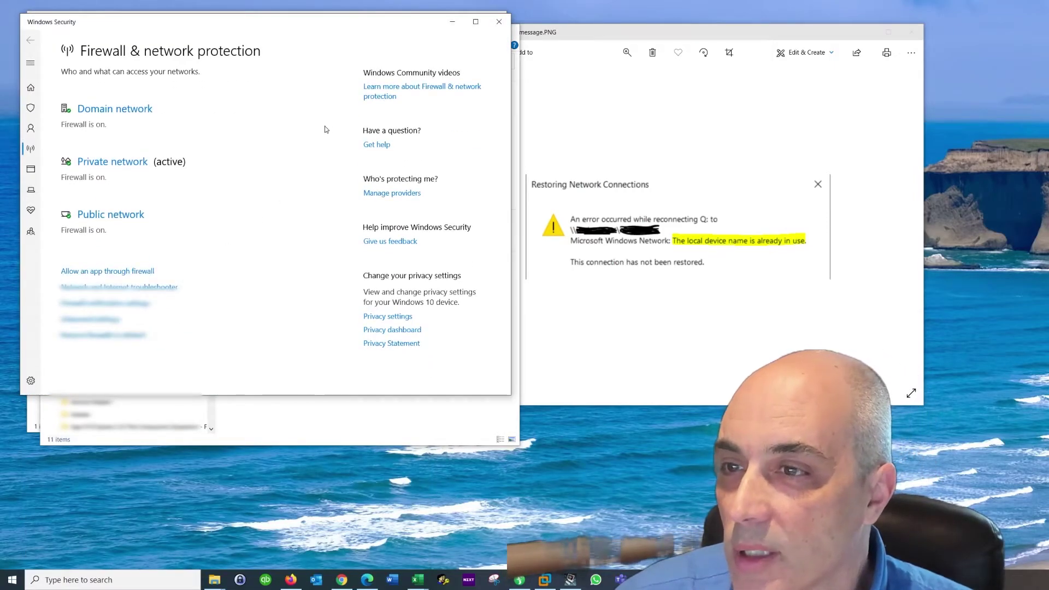
{"action": "left_click_drag", "start_coordinate": [295, 20], "coordinate": [710, 41]}
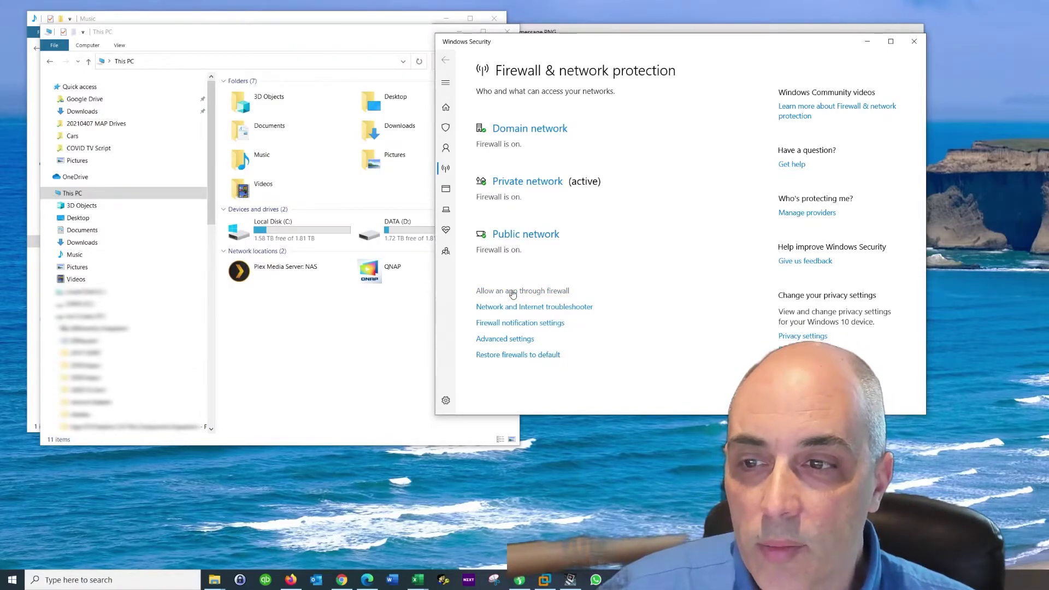
{"action": "left_click", "coordinate": [549, 290]}
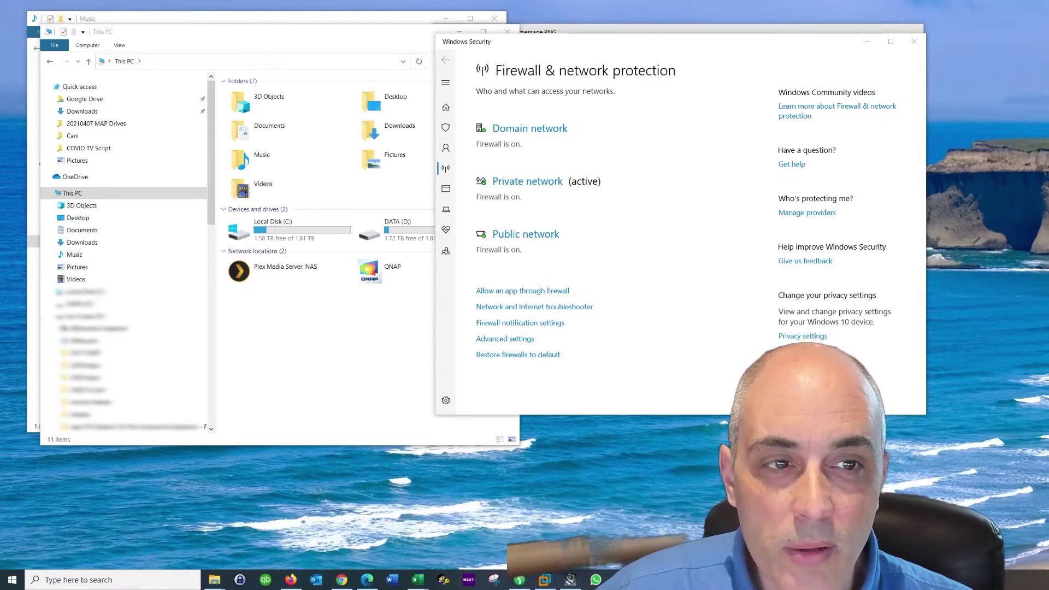
Allow File and Printer Sharing and its SMBDirect variant through the firewall, then close the list
{"action": "left_click", "coordinate": [523, 291]}
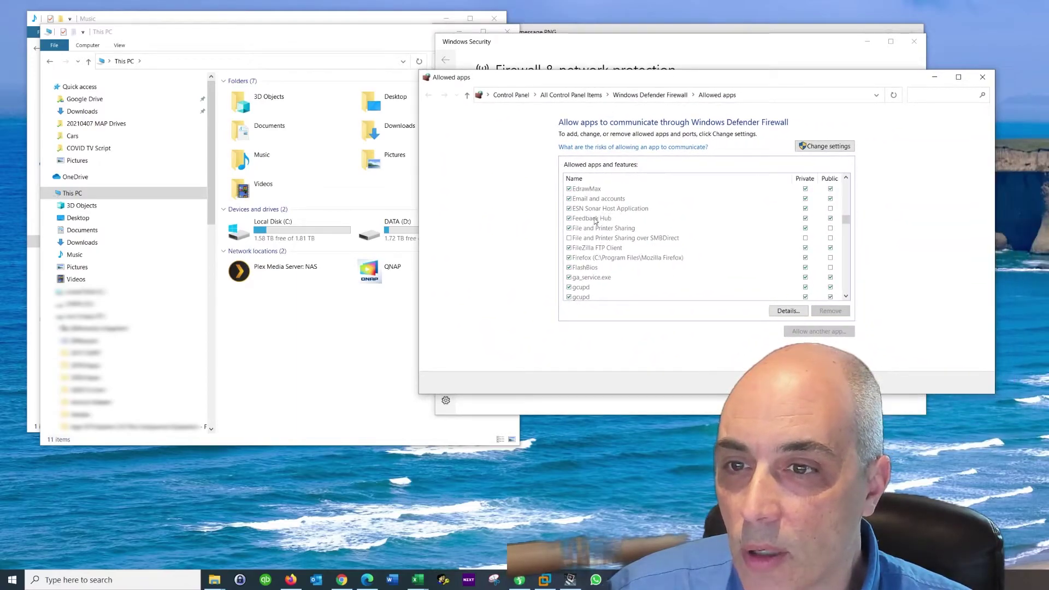
{"action": "left_click", "coordinate": [583, 230]}
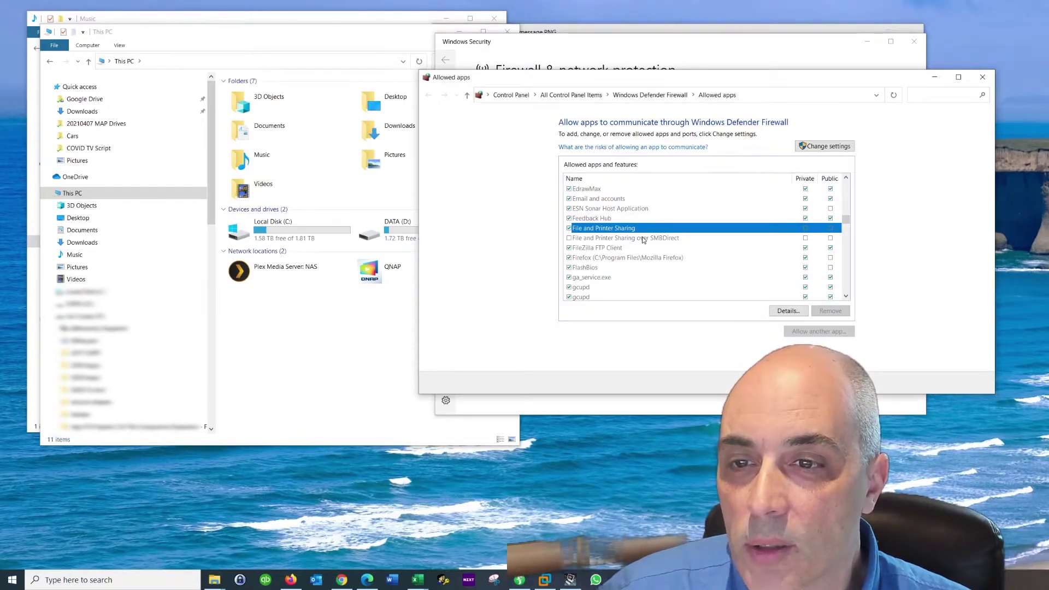
{"action": "left_click", "coordinate": [570, 239]}
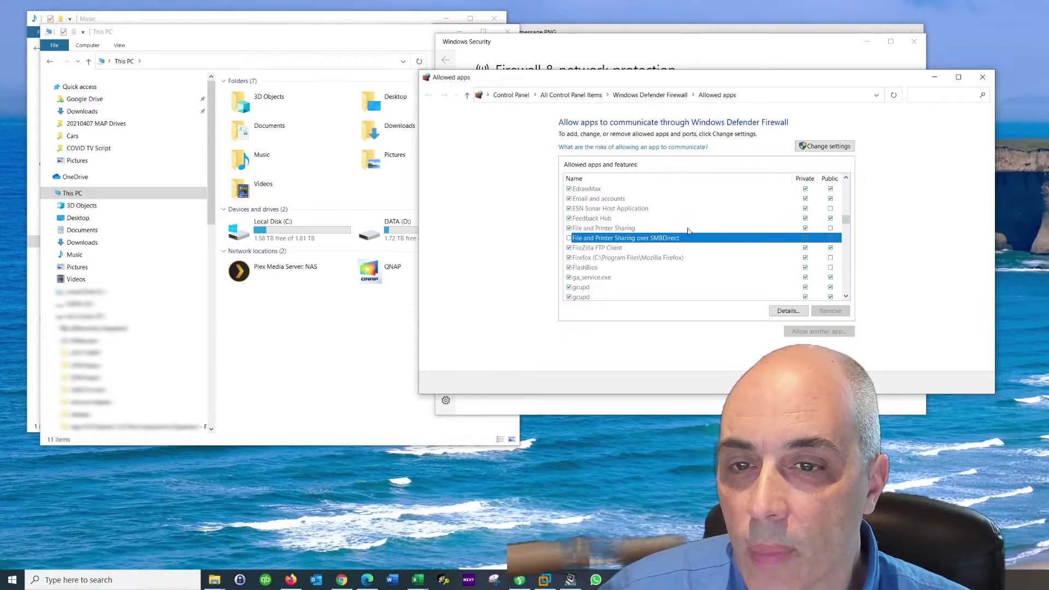
{"action": "left_click", "coordinate": [828, 147]}
{"action": "left_click", "coordinate": [806, 238]}
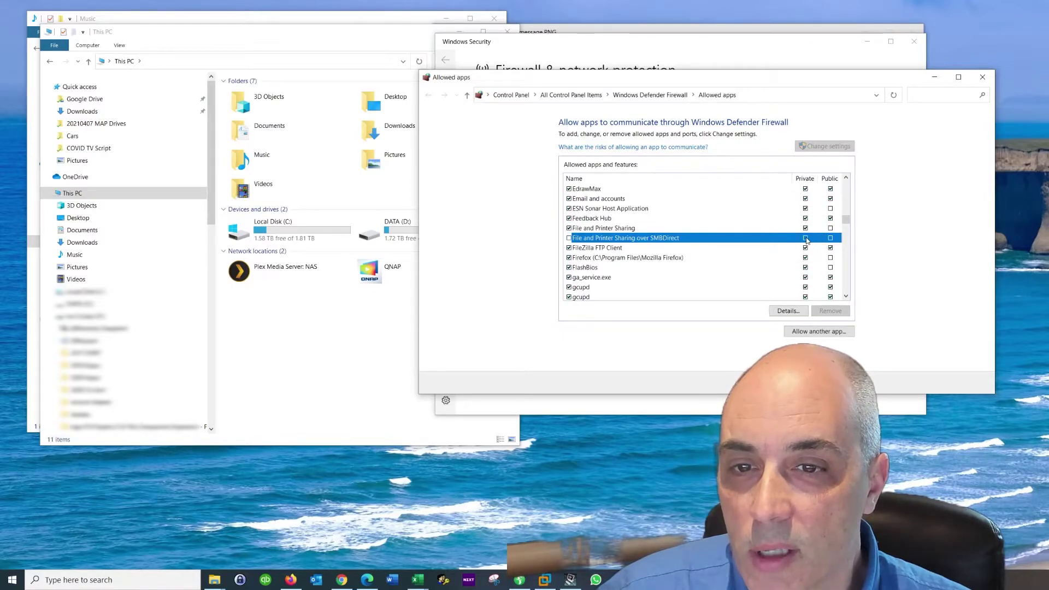
{"action": "left_click", "coordinate": [831, 228]}
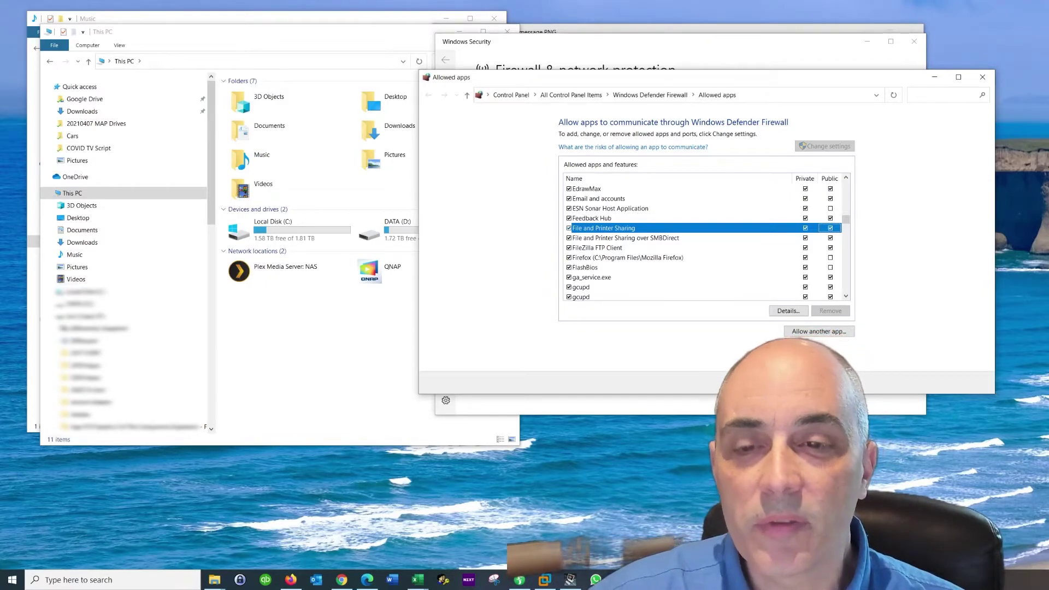
{"action": "left_click", "coordinate": [982, 77]}
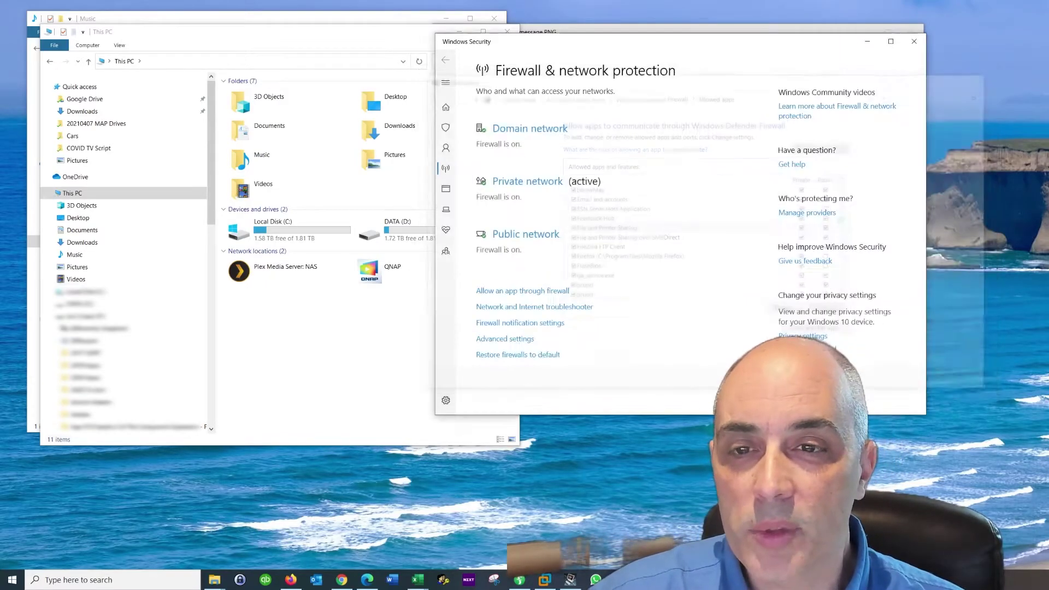
Close Windows Security and rearrange the error image and PowerShell windows
{"action": "left_click", "coordinate": [910, 46]}
{"action": "left_click", "coordinate": [775, 35]}
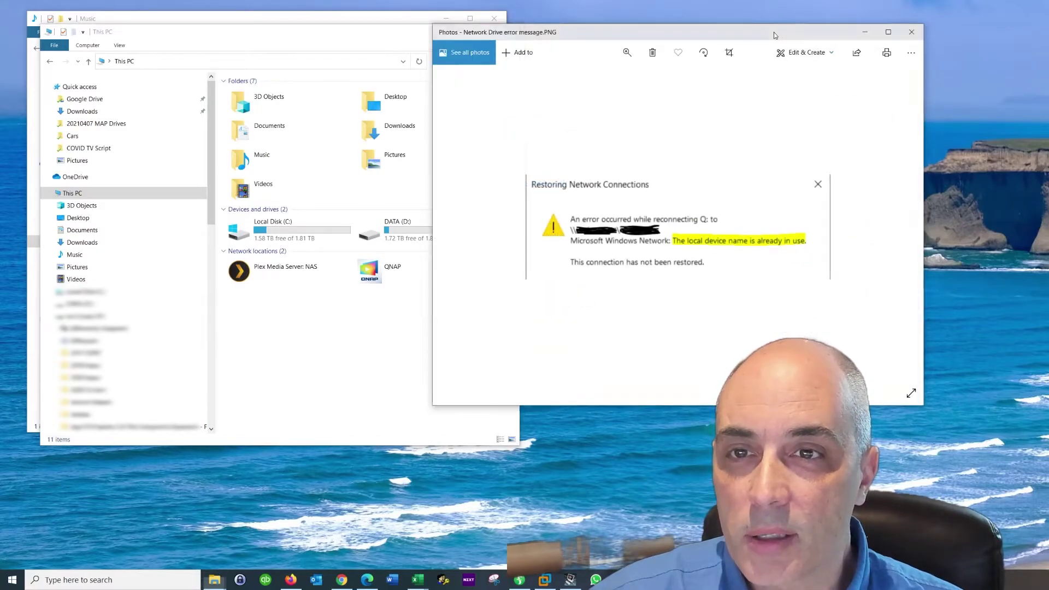
{"action": "left_click_drag", "start_coordinate": [774, 35], "coordinate": [1048, 40]}
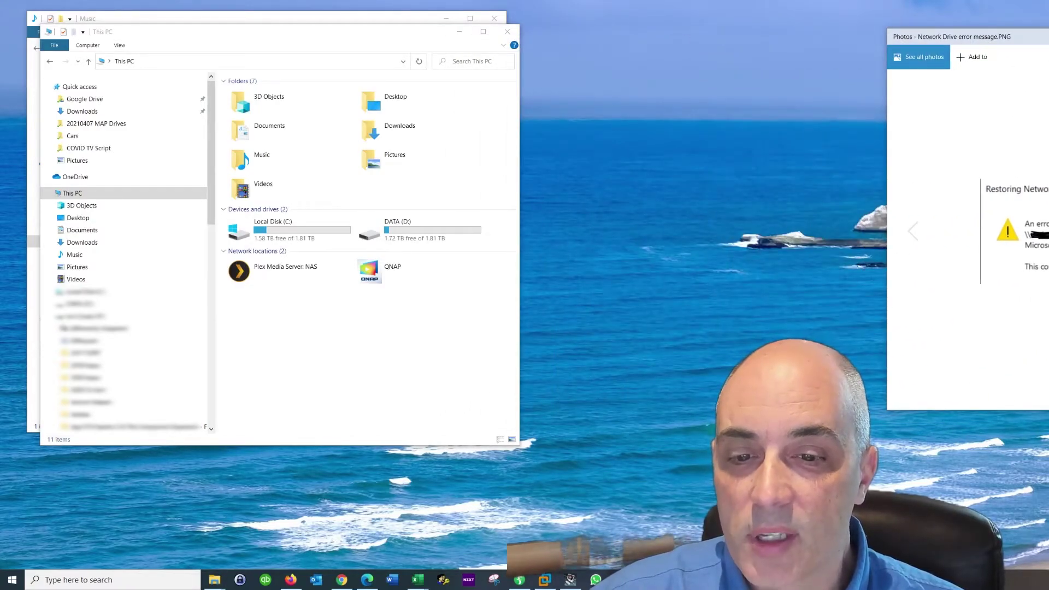
{"action": "left_click", "coordinate": [545, 580]}
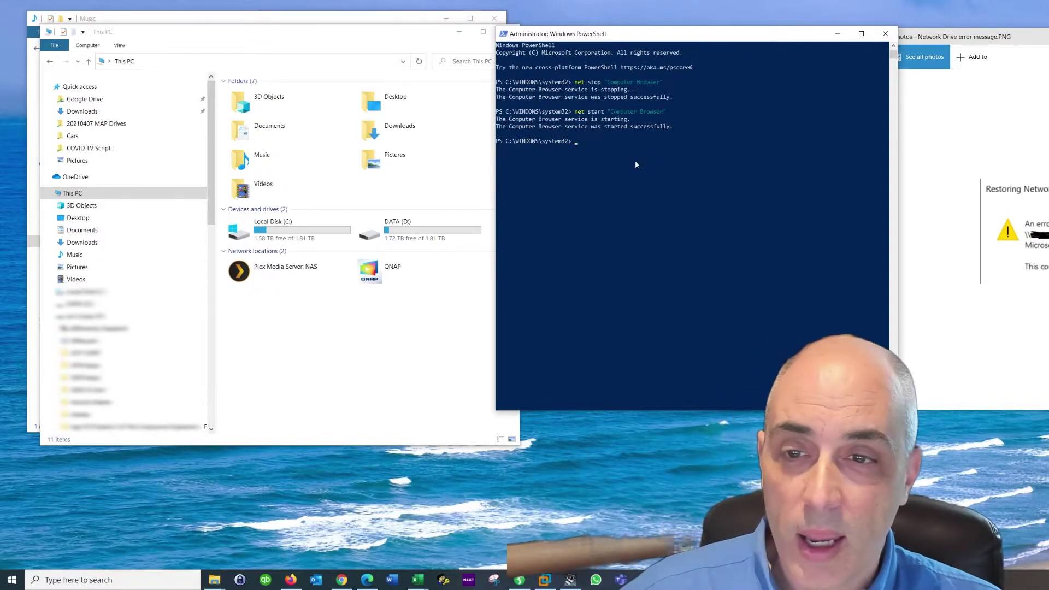
{"action": "left_click_drag", "start_coordinate": [663, 31], "coordinate": [962, 33]}
Create a new text document on the desktop named Network Drives.Bat
{"action": "right_click", "coordinate": [602, 126]}
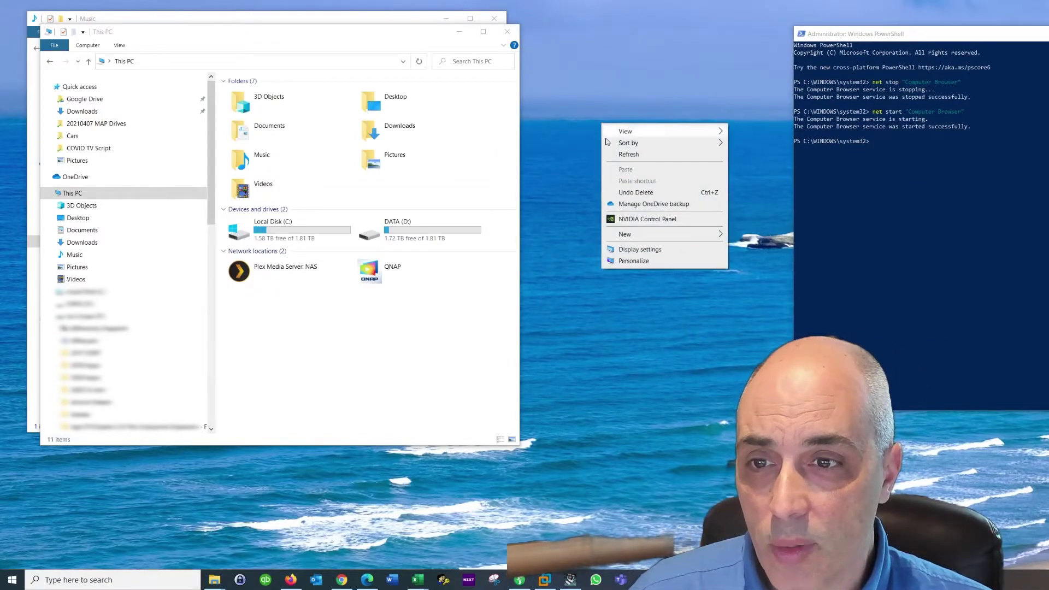
{"action": "mouse_move", "coordinate": [625, 234]}
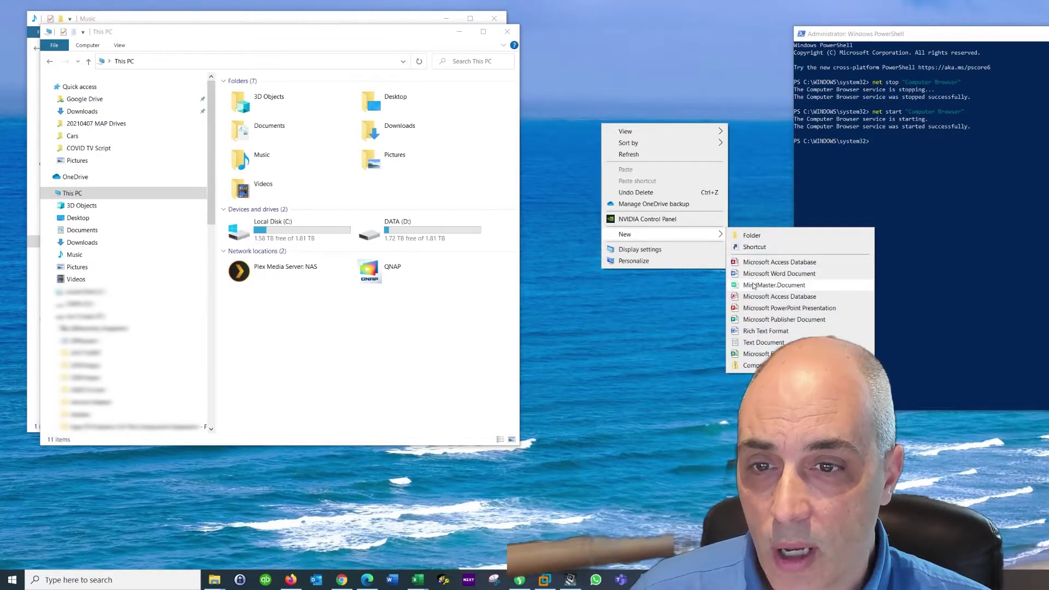
{"action": "left_click", "coordinate": [764, 342]}
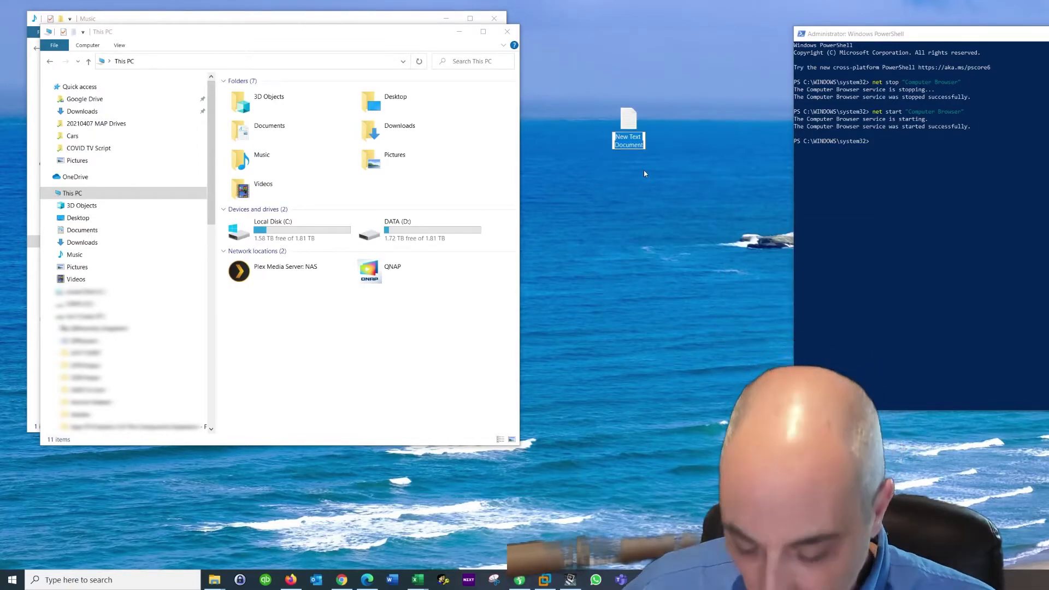
{"action": "type", "text": "N"}
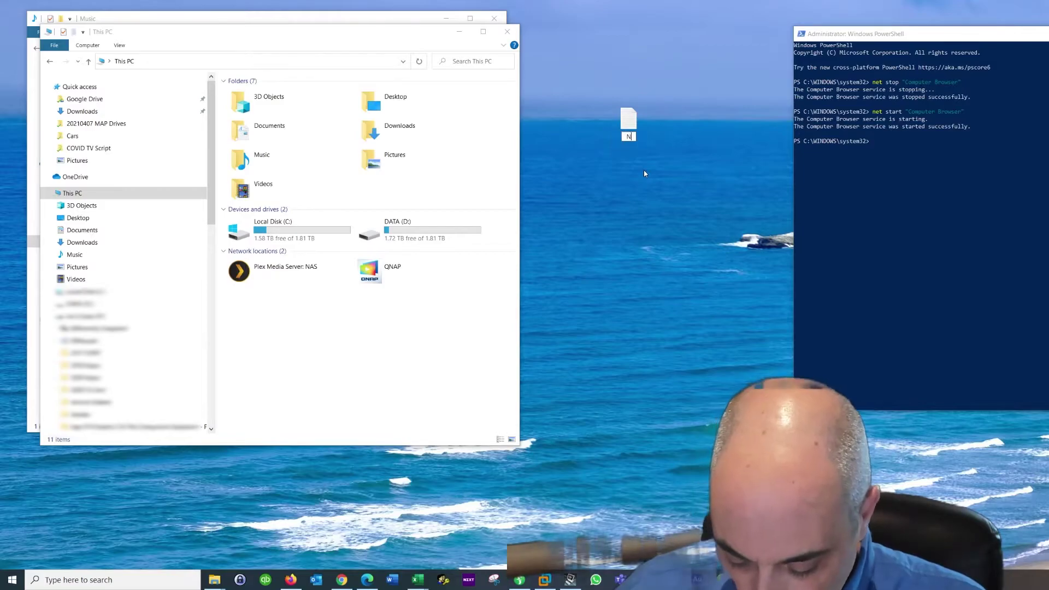
{"action": "type", "text": "etwork Drives.Bat"}
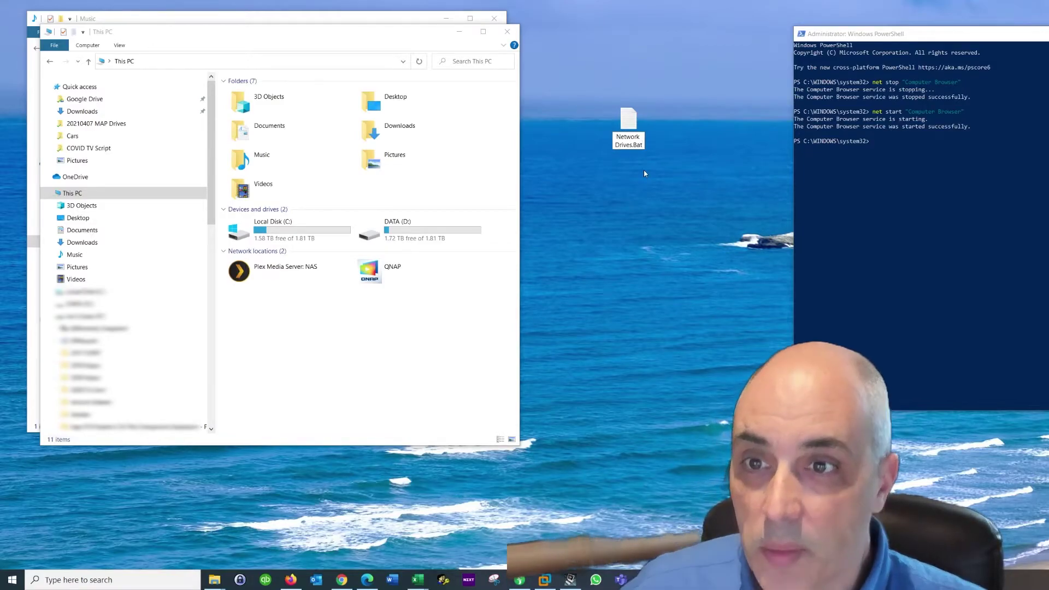
{"action": "key", "text": "Return"}
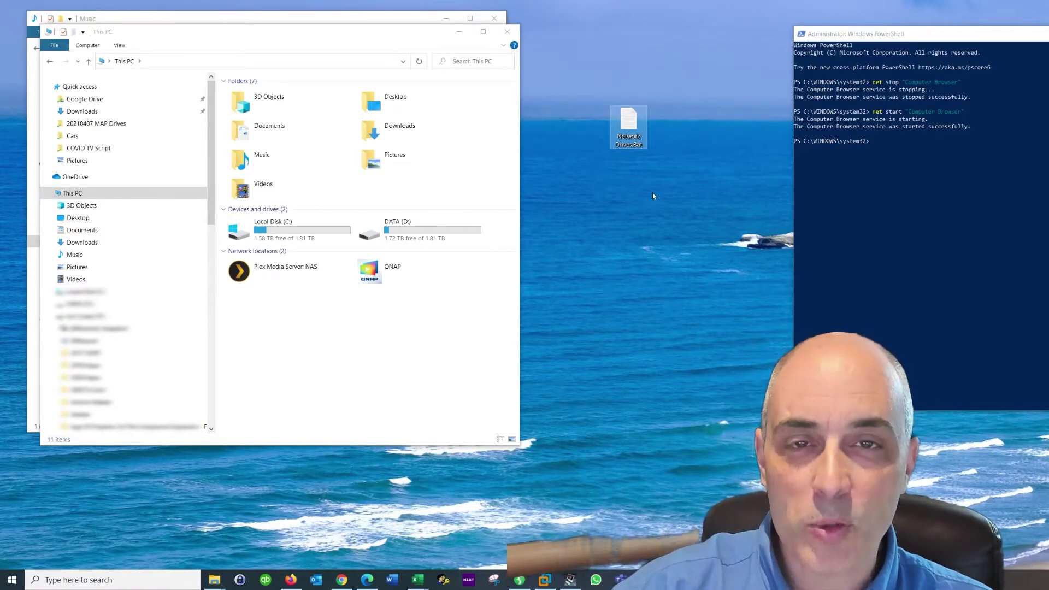
Open Network Drives.Bat for editing in Notepad and move the window right
{"action": "right_click", "coordinate": [627, 128]}
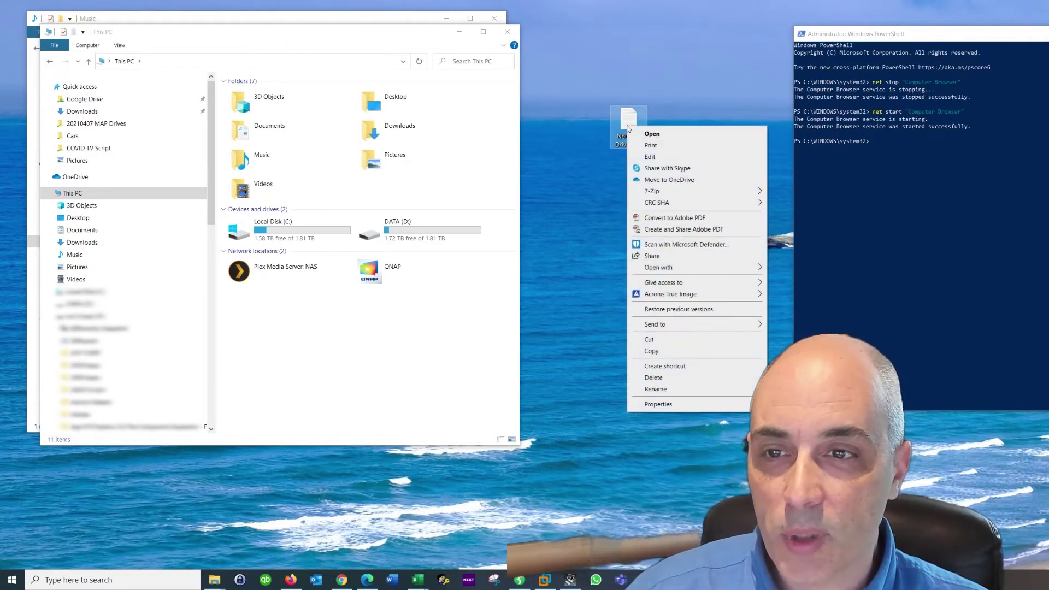
{"action": "left_click", "coordinate": [656, 157]}
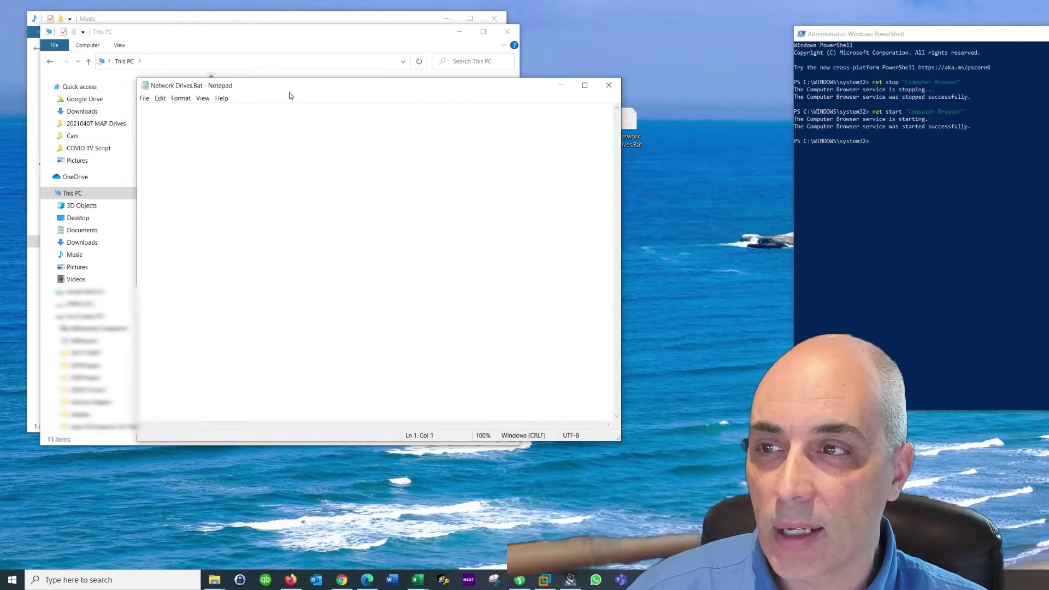
{"action": "left_click_drag", "start_coordinate": [290, 95], "coordinate": [696, 54]}
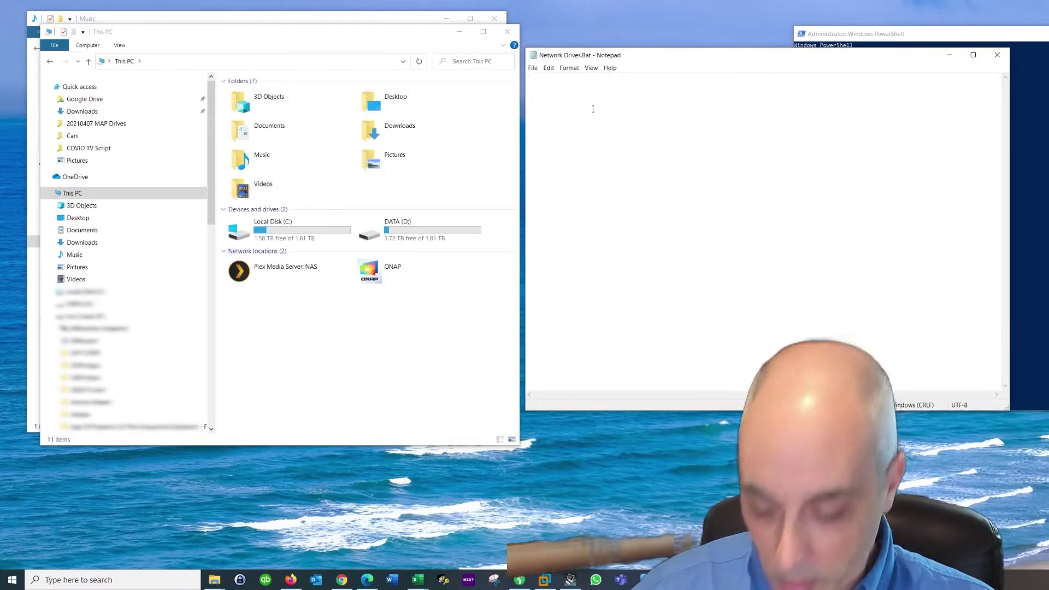
Enter '## Network Drive mapping', 'net use * /delete', and a net use P: \nas\iso line with credentials
{"action": "type", "text": "##"}
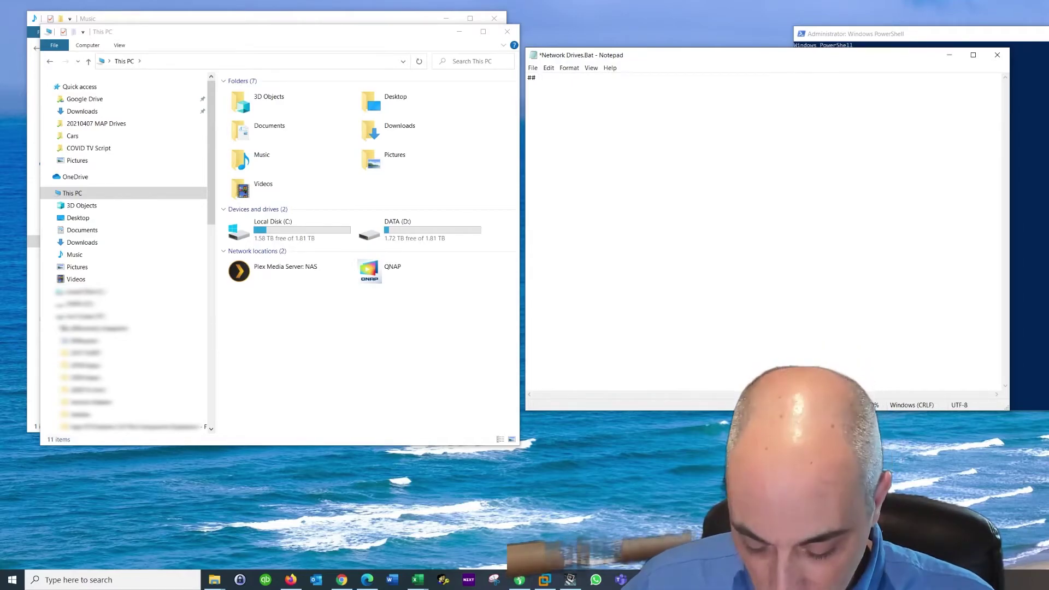
{"action": "type", "text": " Network Drive"}
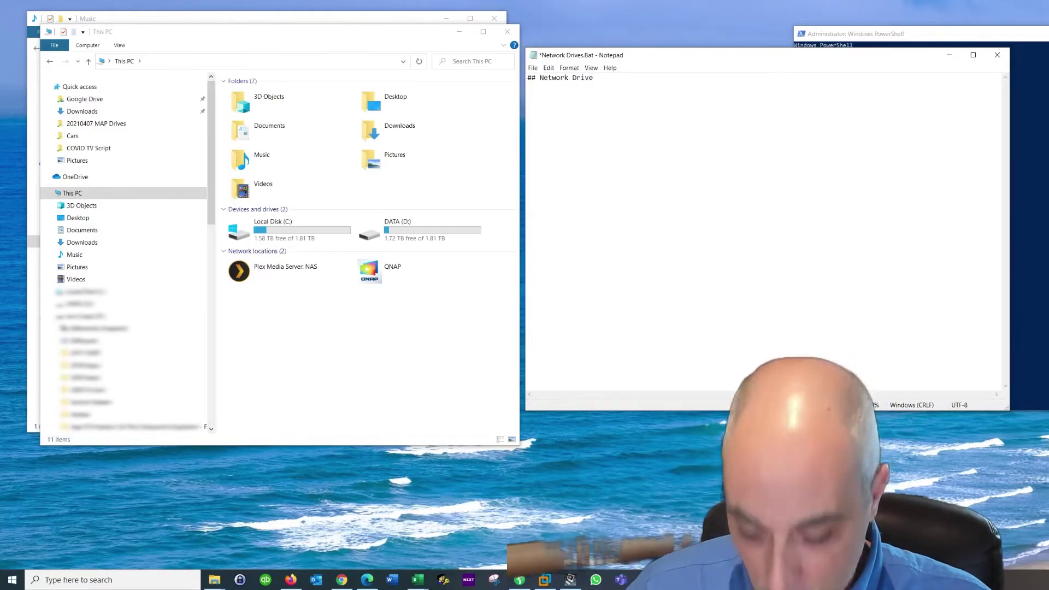
{"action": "type", "text": " mapping"}
{"action": "key", "text": "Return"}
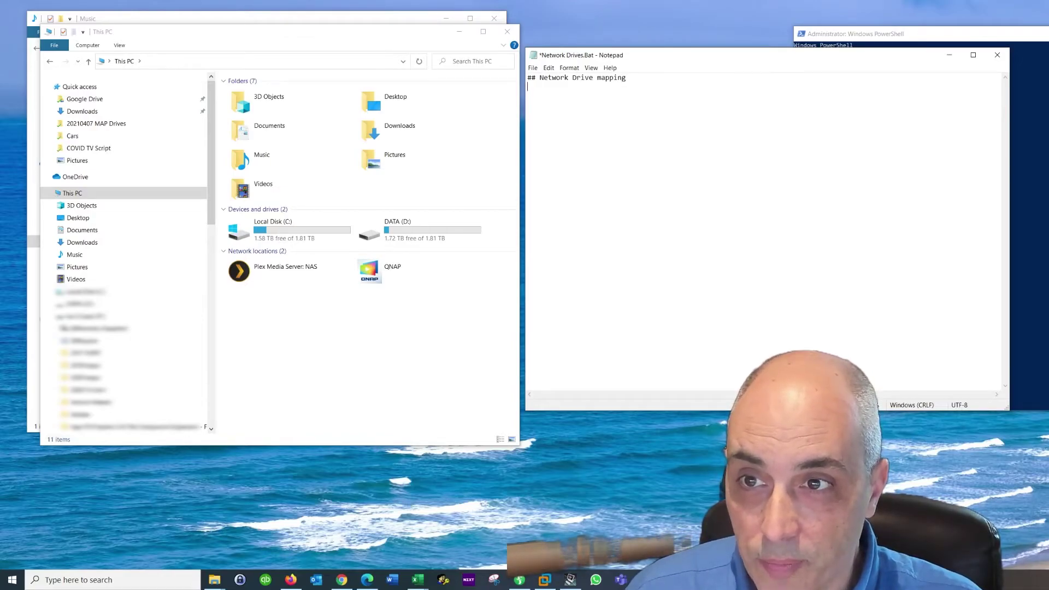
{"action": "type", "text": "net use"}
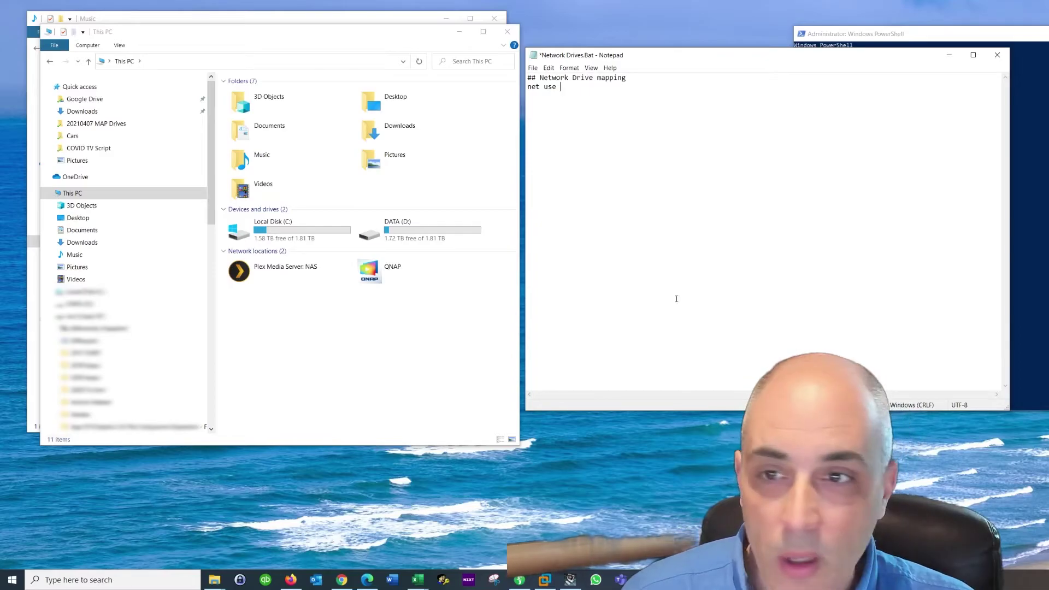
{"action": "type", "text": " *"}
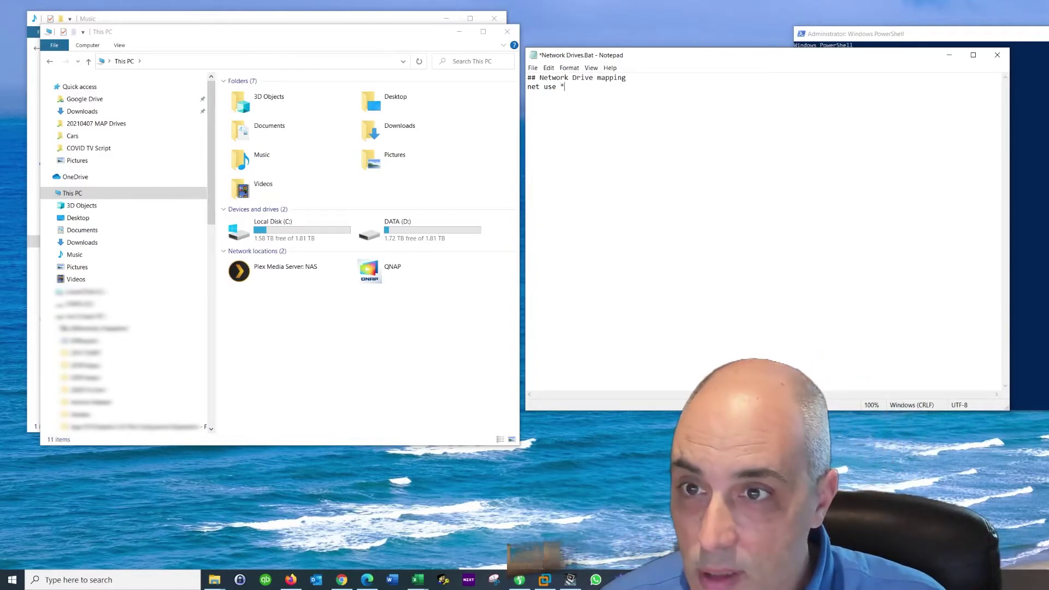
{"action": "type", "text": " /delete"}
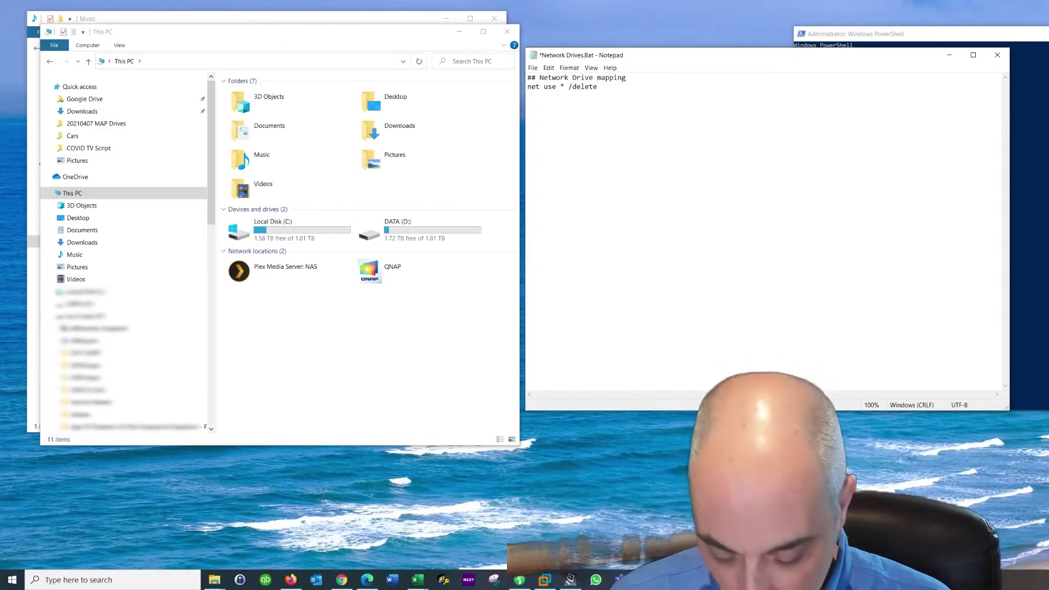
{"action": "key", "text": "Return"}
{"action": "type", "text": "net "}
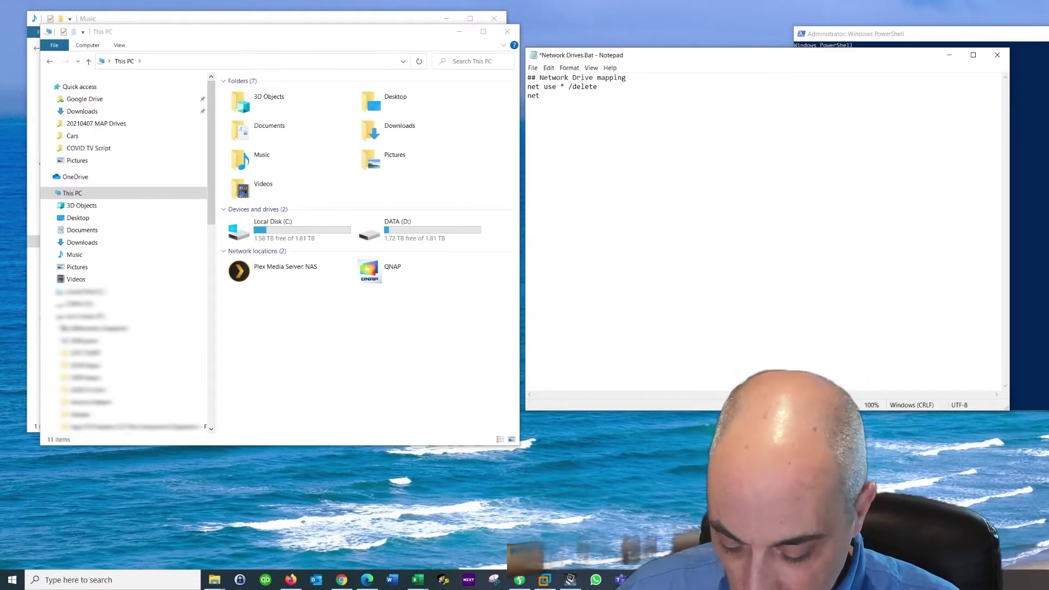
{"action": "type", "text": "use "}
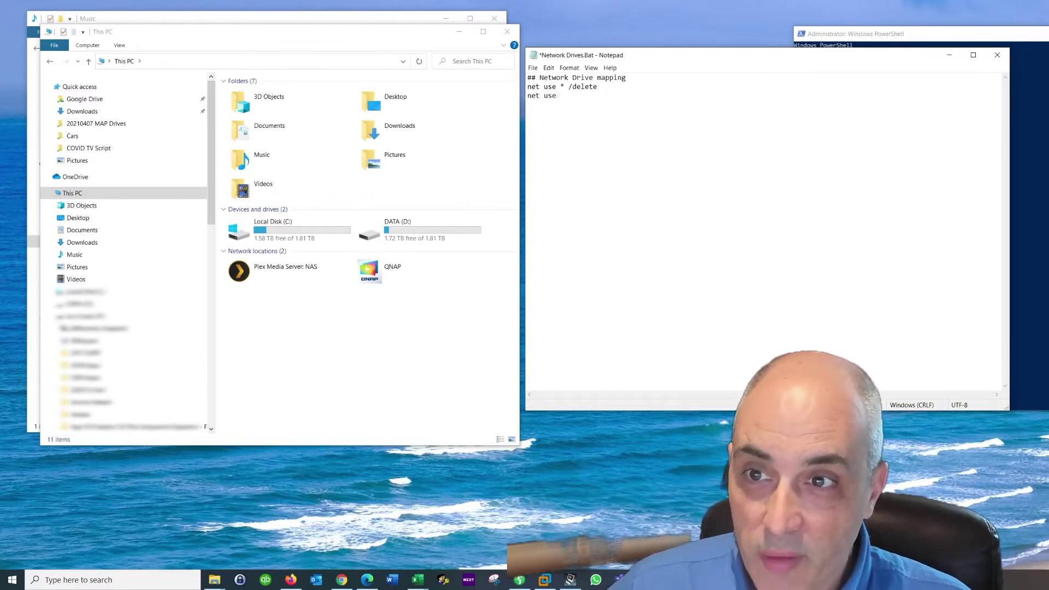
{"action": "type", "text": " P:"}
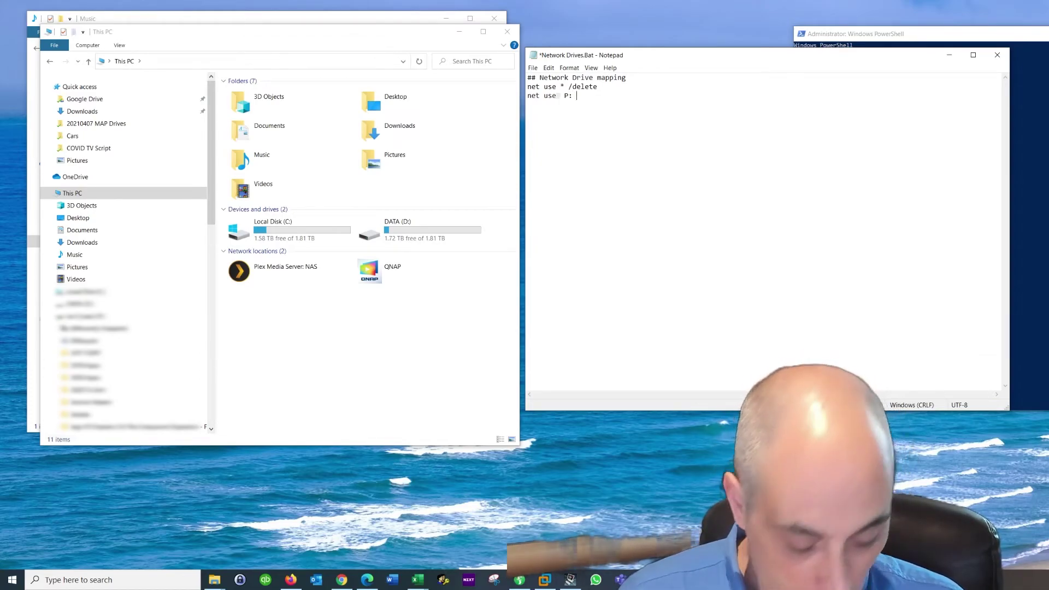
{"action": "type", "text": " \\na"}
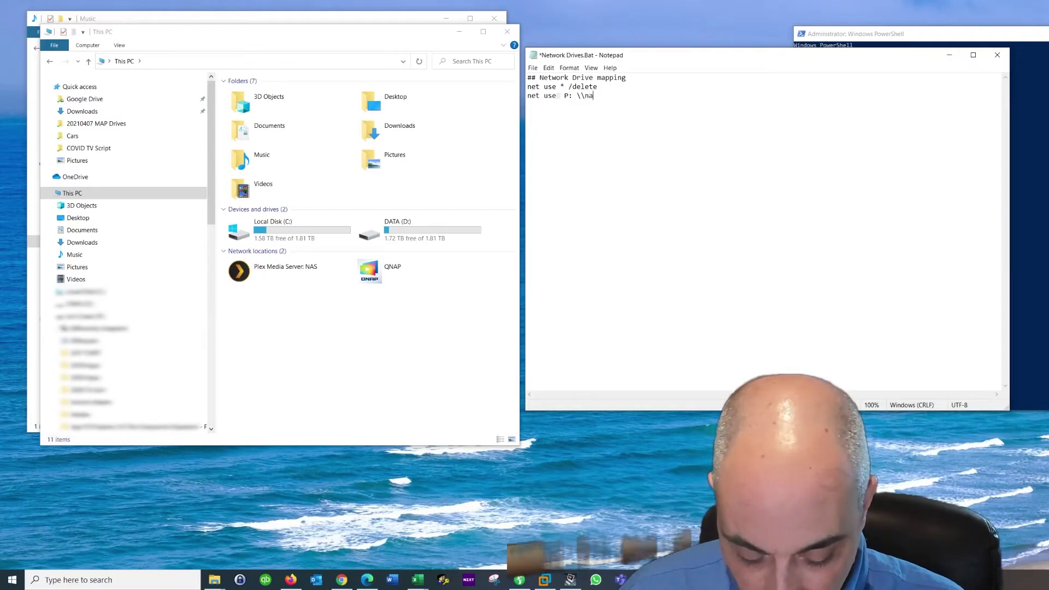
{"action": "type", "text": "s\\iso"}
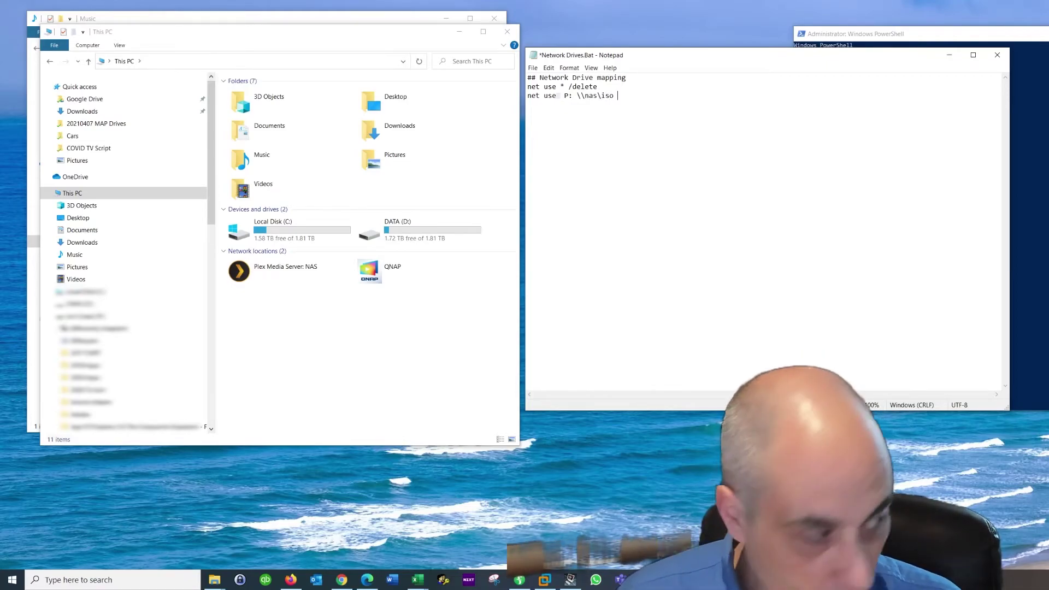
{"action": "type", "text": " /user:"}
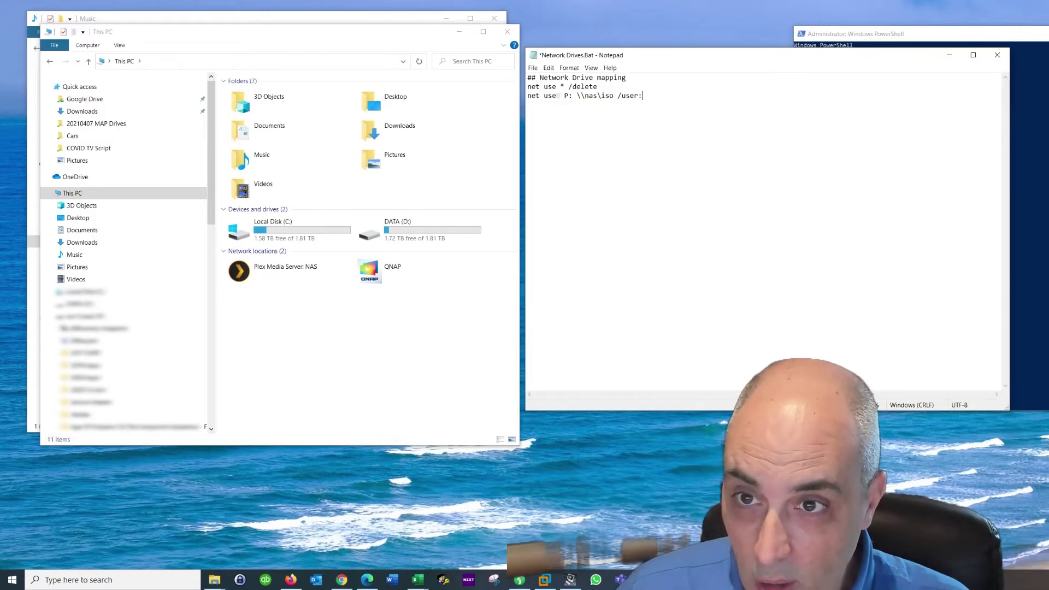
{"action": "type", "text": "user"}
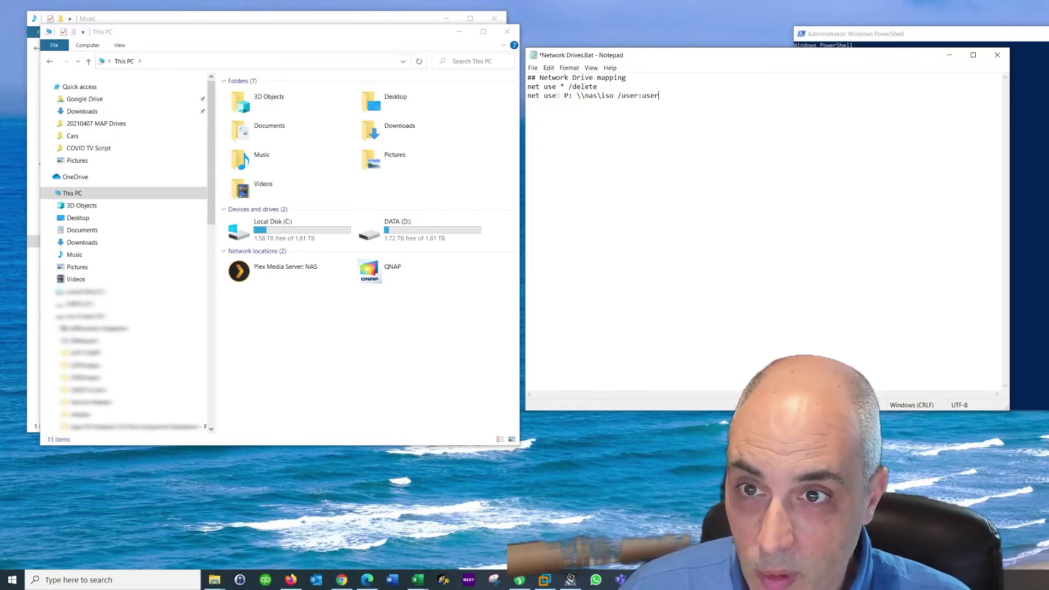
{"action": "type", "text": "name password"}
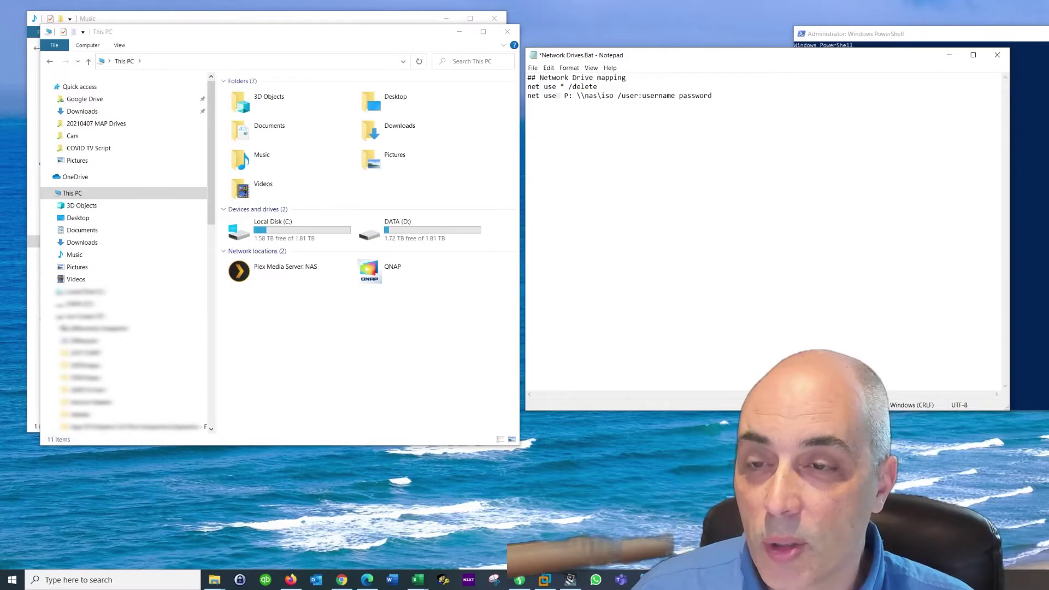
{"action": "key", "text": "Return"}
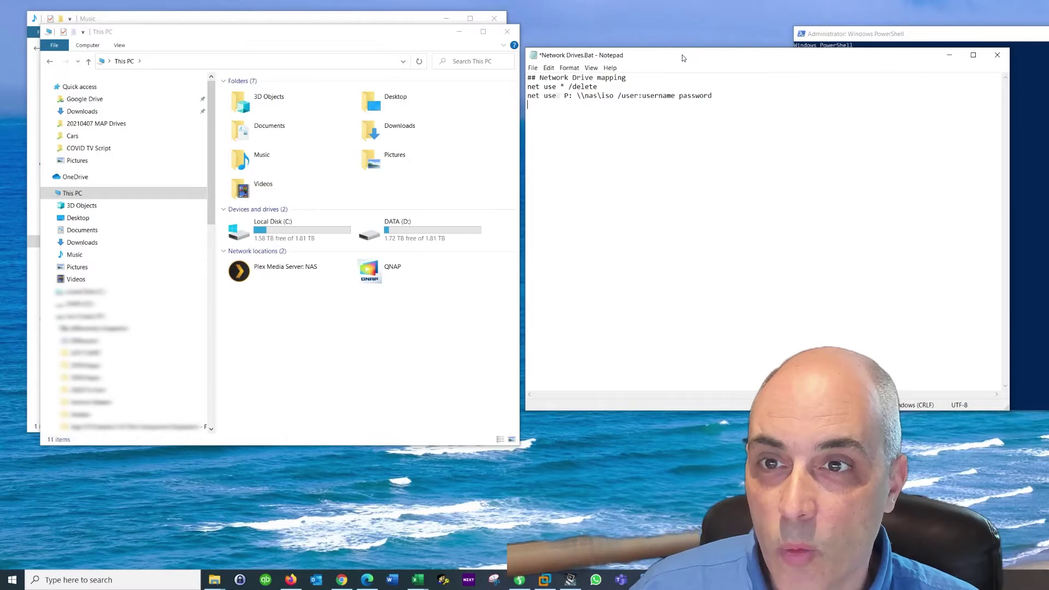
{"action": "left_click_drag", "start_coordinate": [682, 54], "coordinate": [724, 162]}
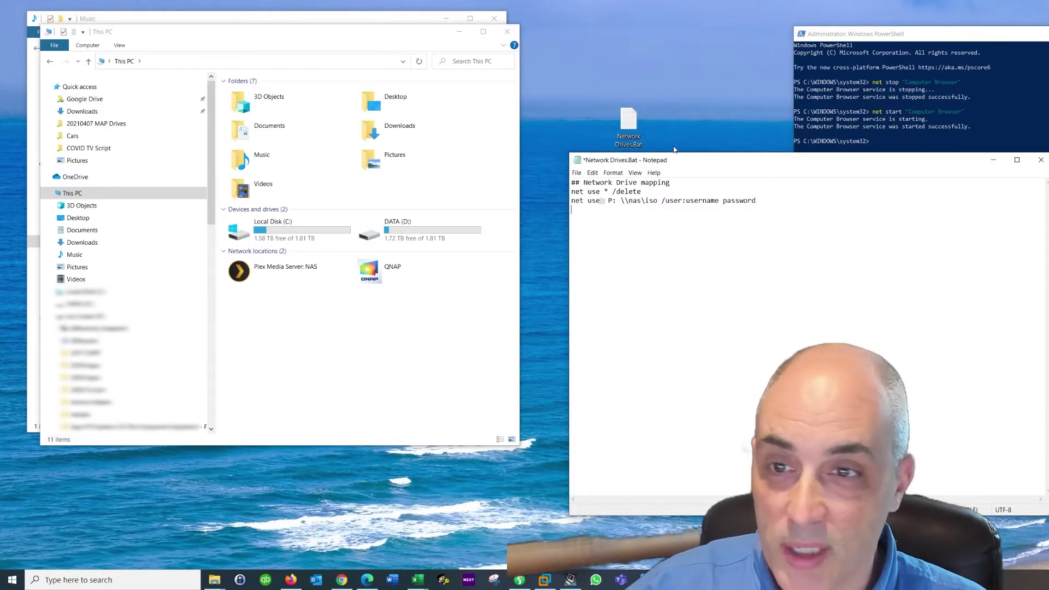
Reposition the Notepad window holding the finished batch script up and slightly left
{"action": "left_click_drag", "start_coordinate": [684, 164], "coordinate": [677, 113]}
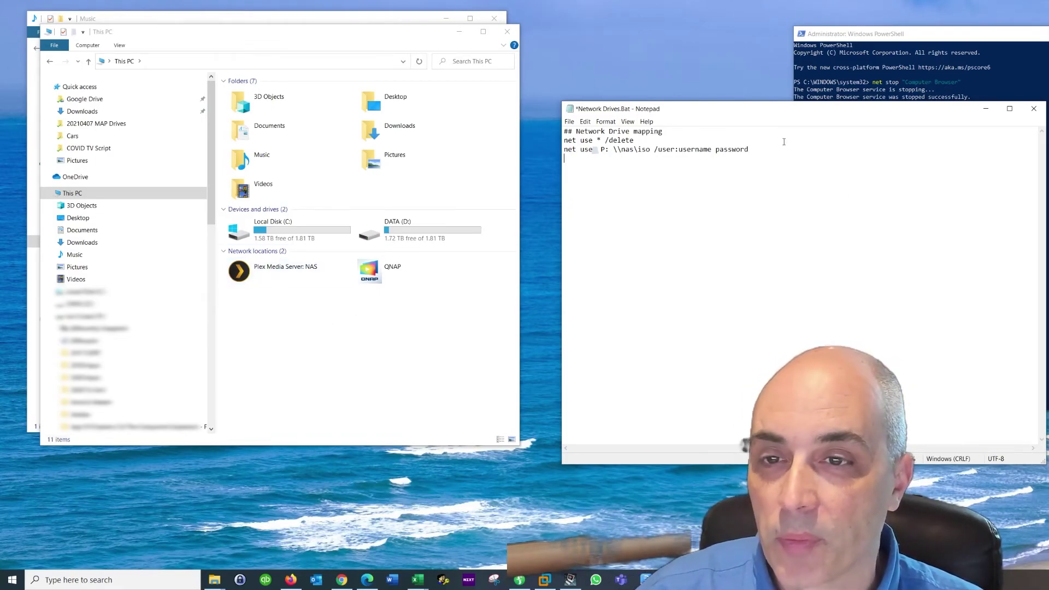
{"action": "left_click_drag", "start_coordinate": [774, 109], "coordinate": [768, 93]}
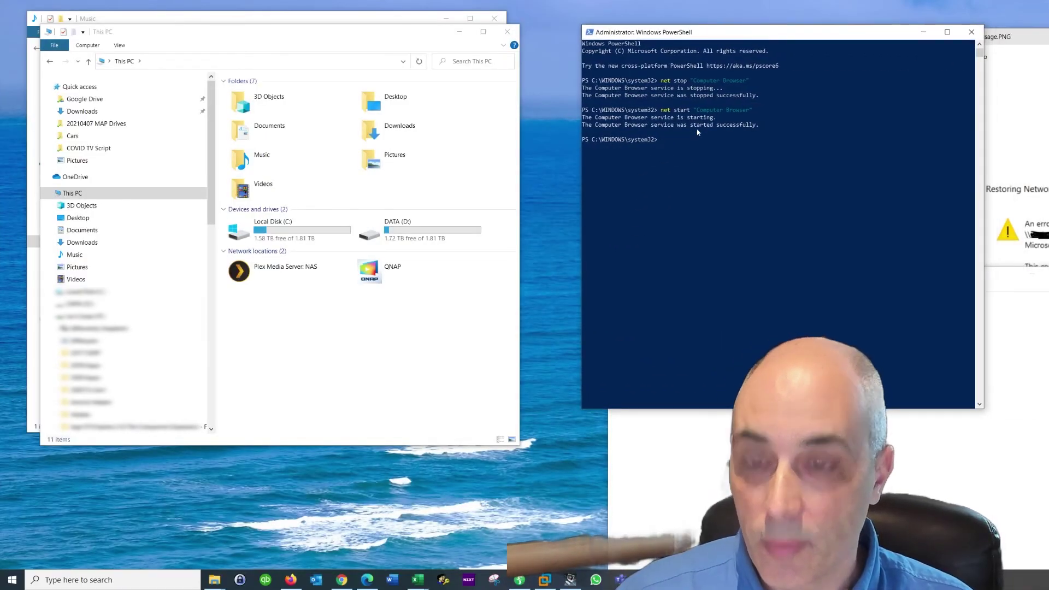
Enter 'net use P: \\nas\iso' at the administrator PowerShell prompt without running it
{"action": "type", "text": "net use"}
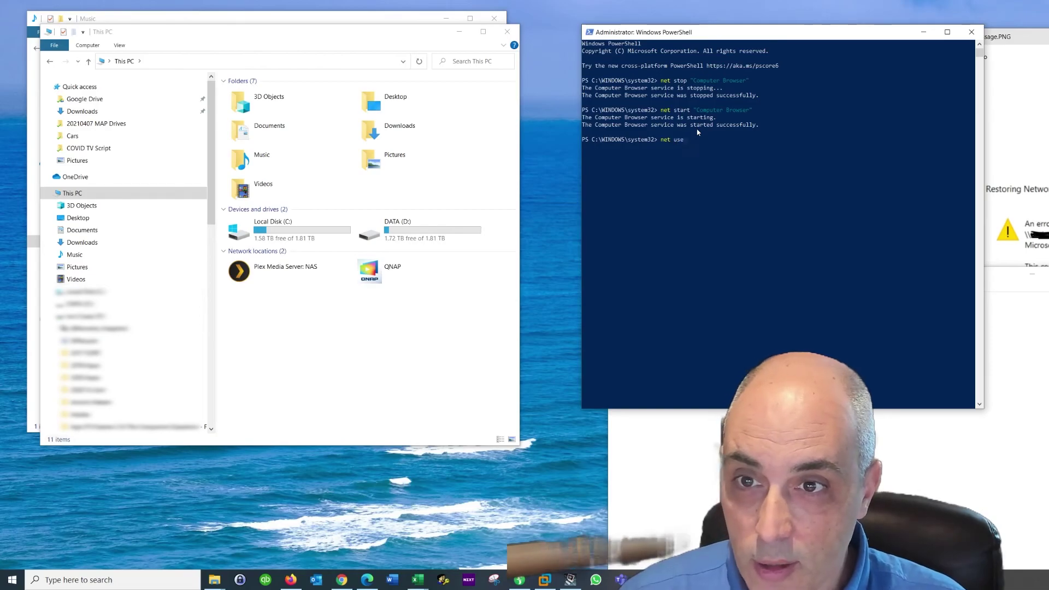
{"action": "type", "text": "  P:"}
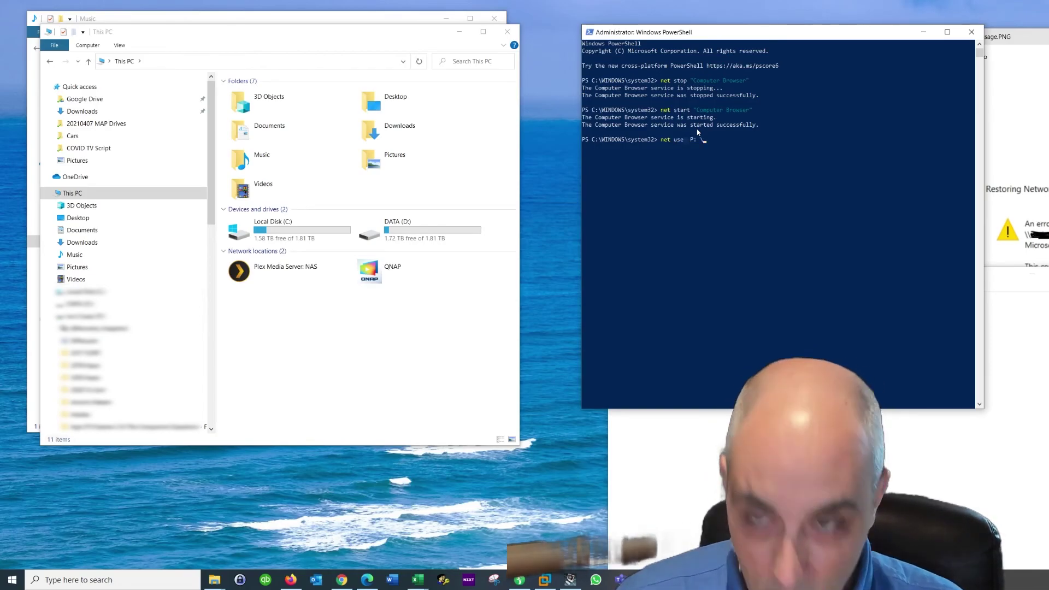
{"action": "type", "text": " \\\\nas\\iso"}
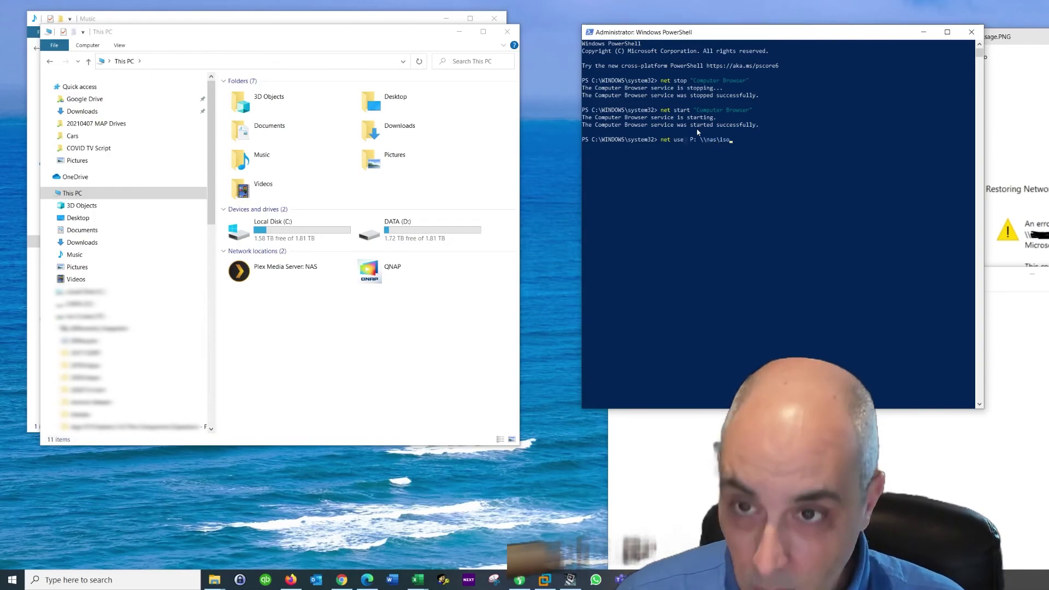